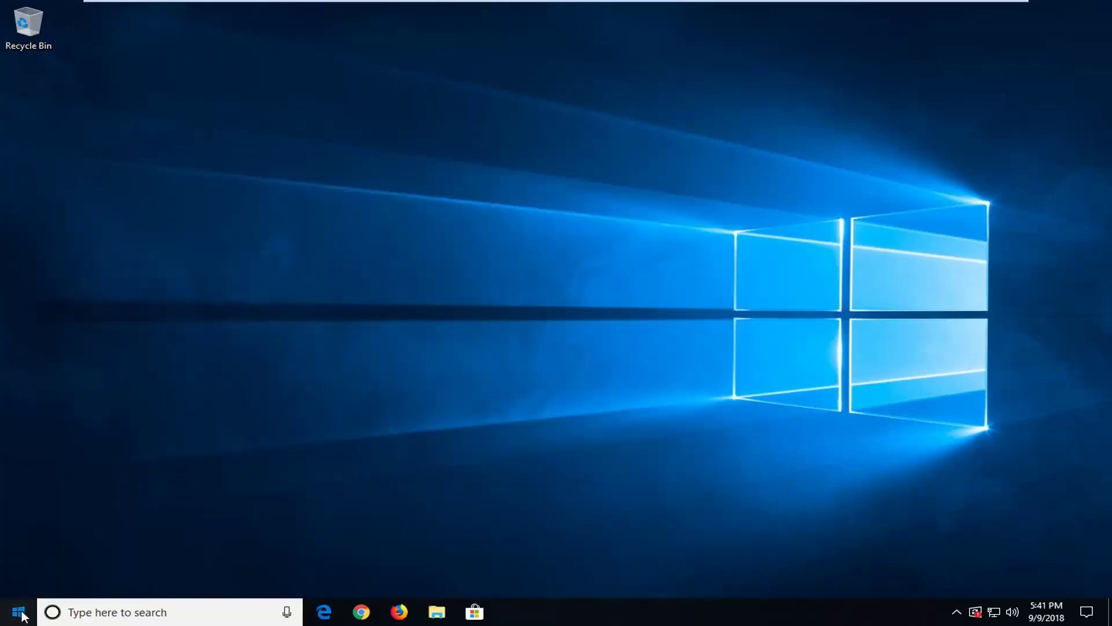
- Search Start for regedit and launch Registry Editor as administrator, approving the UAC prompt
{"action": "left_click", "coordinate": [22, 613]}
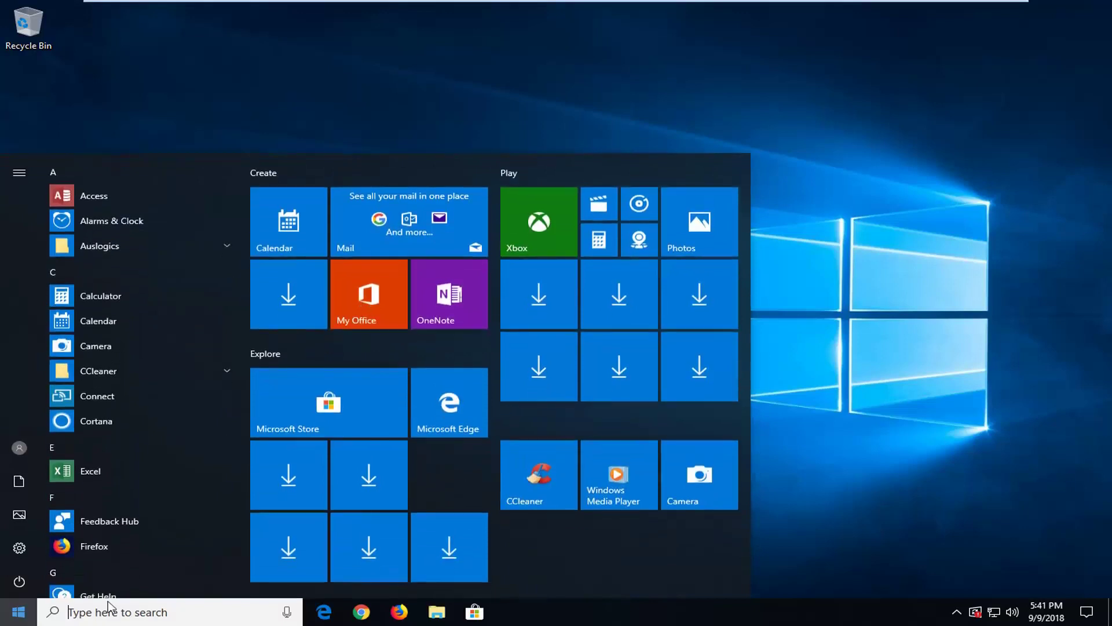
{"action": "type", "text": "regedit"}
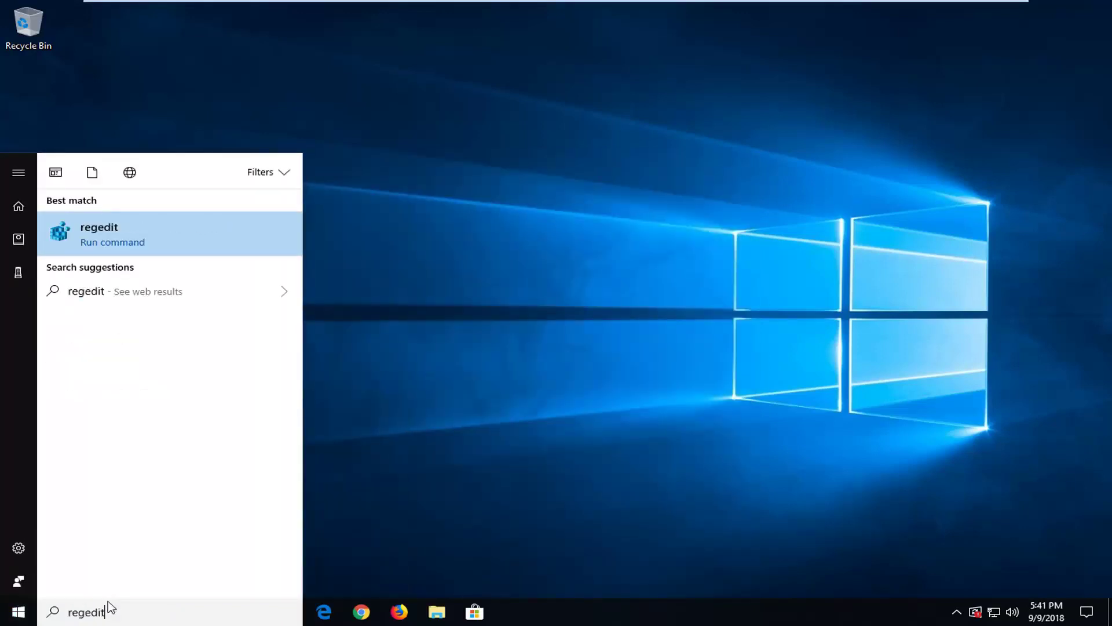
{"action": "left_click", "coordinate": [123, 239]}
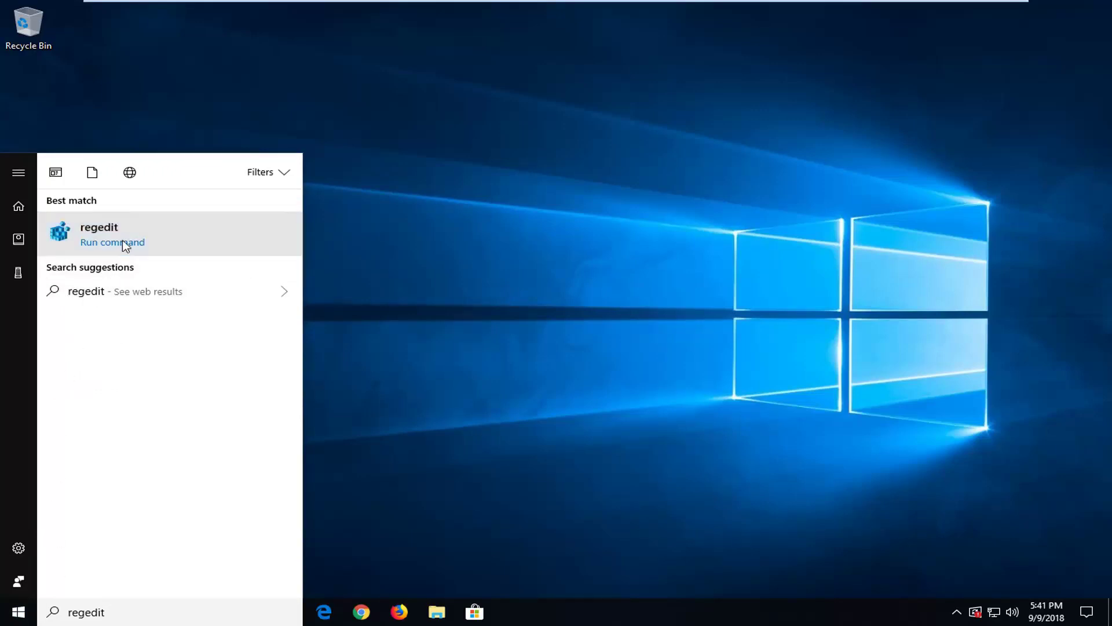
{"action": "right_click", "coordinate": [124, 244]}
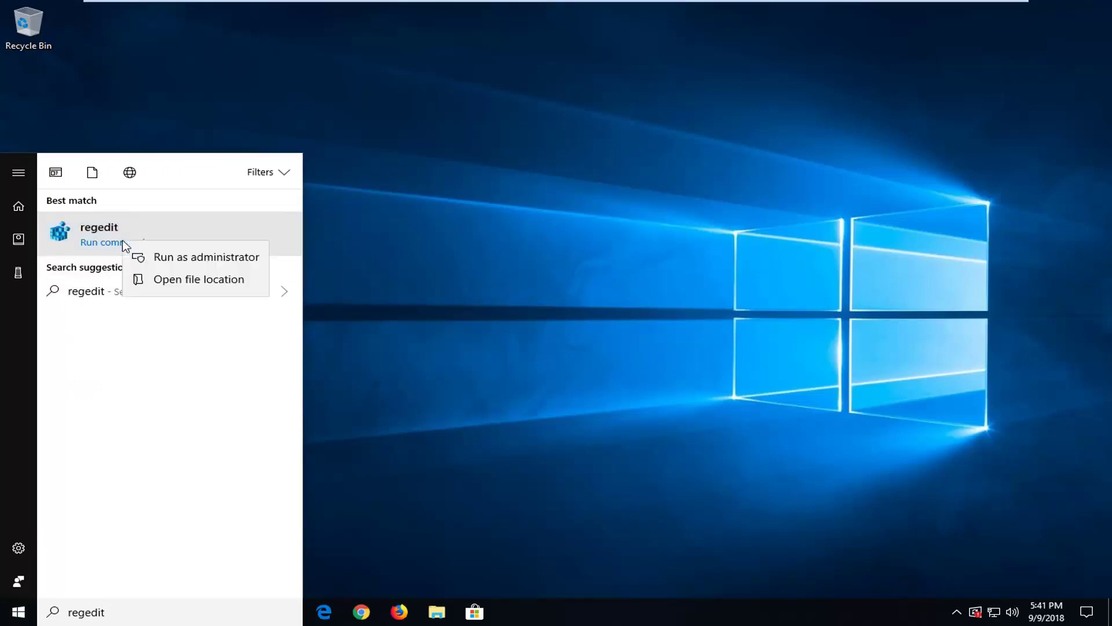
{"action": "left_click", "coordinate": [177, 255]}
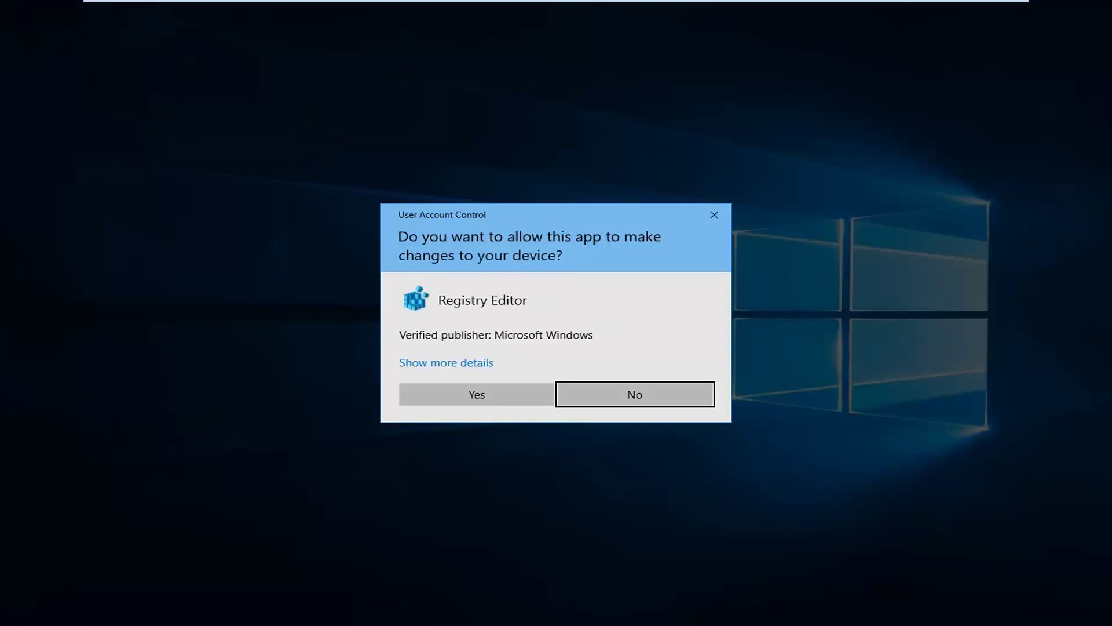
{"action": "left_click", "coordinate": [486, 393]}
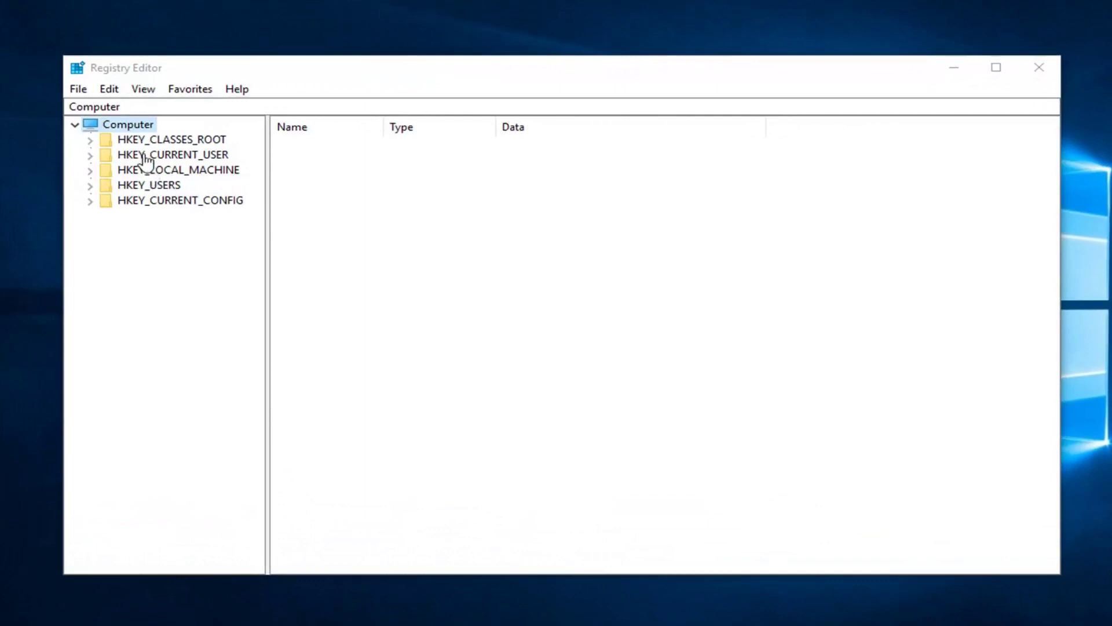
- Expand HKEY_LOCAL_MACHINE and SOFTWARE, and widen the key tree pane
{"action": "left_click", "coordinate": [145, 174]}
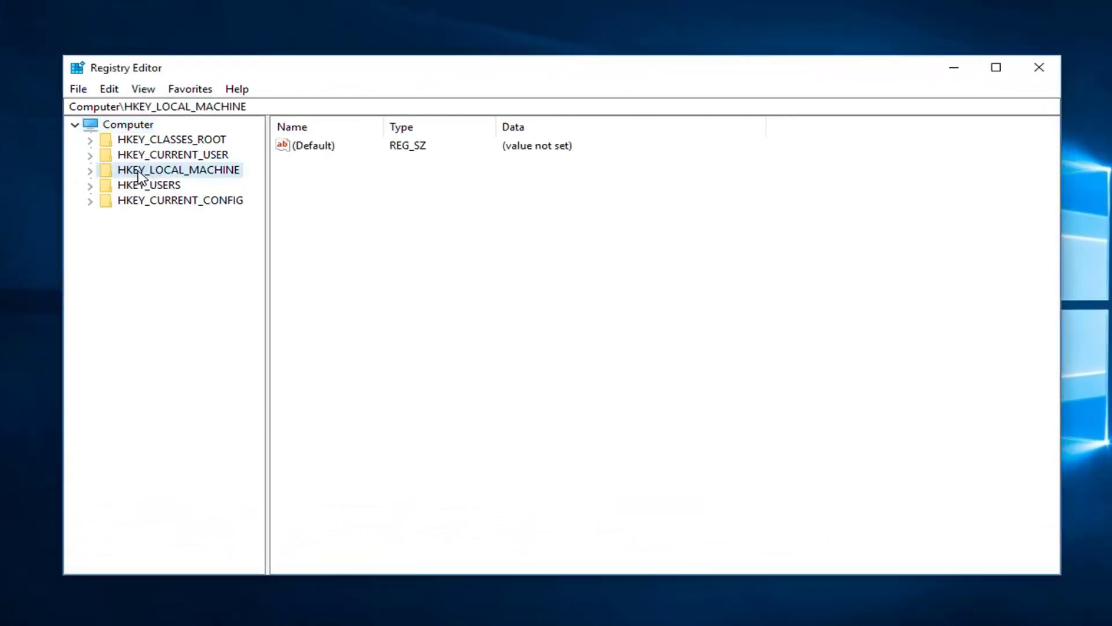
{"action": "left_click", "coordinate": [90, 170]}
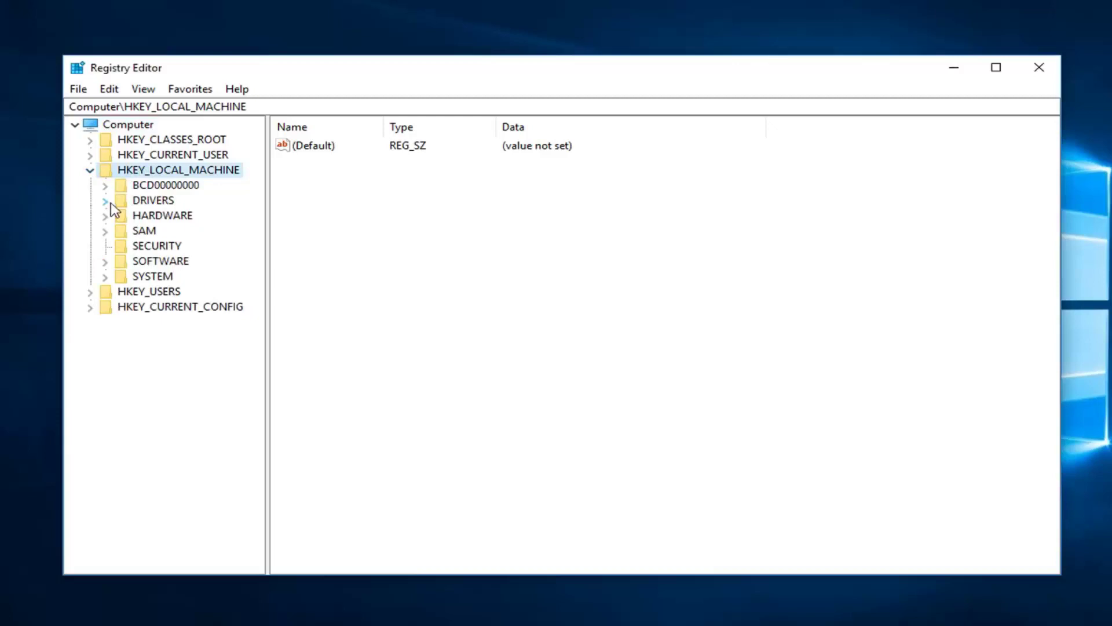
{"action": "left_click", "coordinate": [104, 262]}
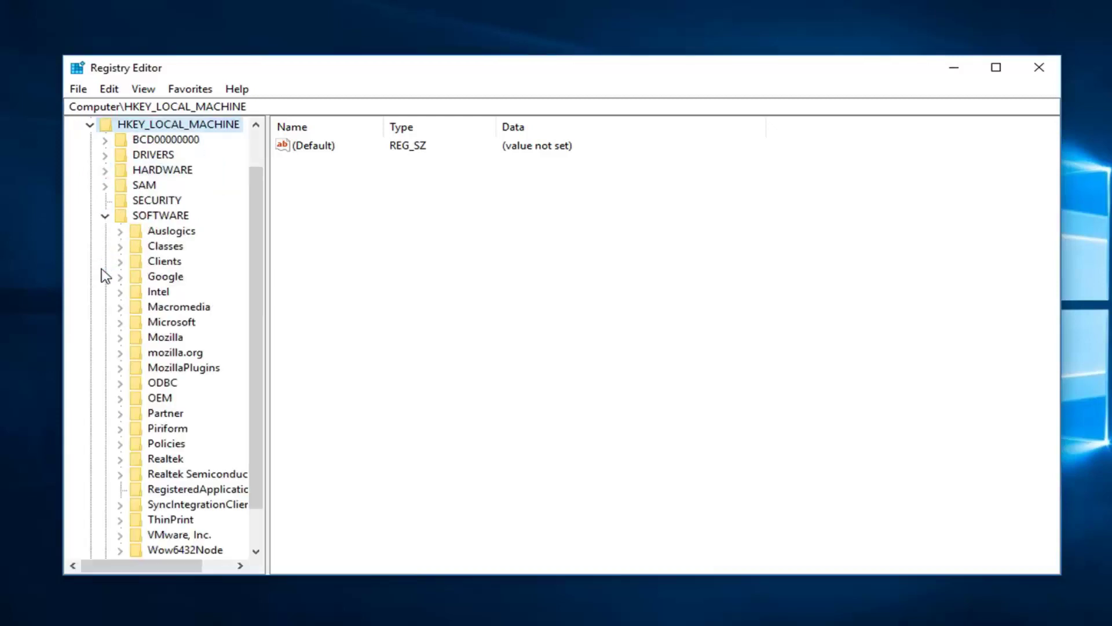
{"action": "left_click", "coordinate": [120, 337]}
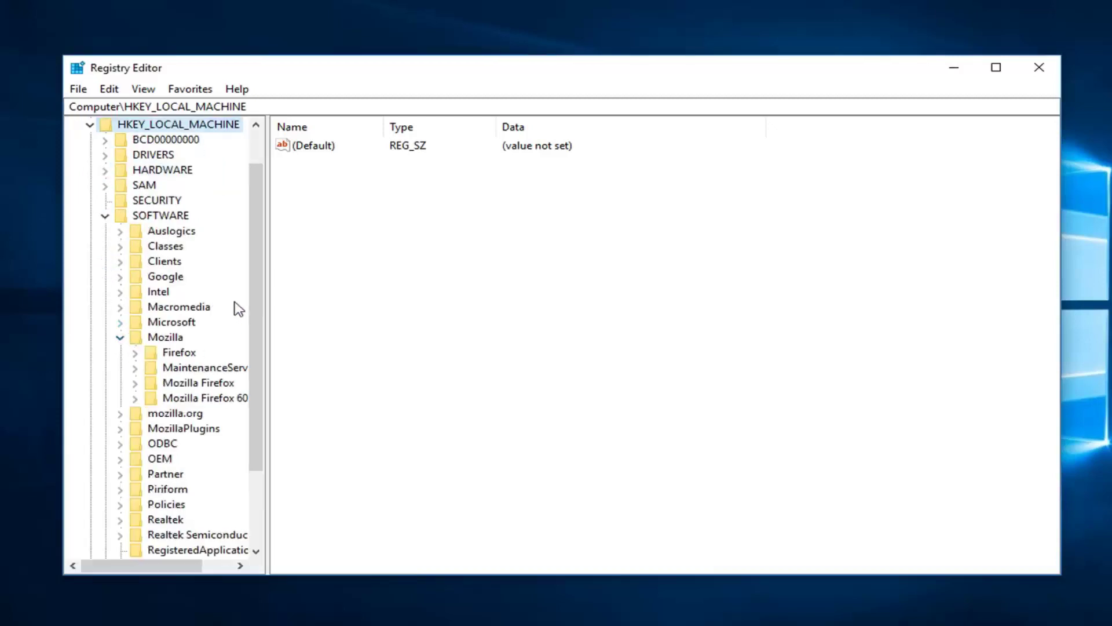
{"action": "left_click", "coordinate": [119, 336]}
{"action": "left_click_drag", "start_coordinate": [267, 294], "coordinate": [454, 298]}
- Expand Microsoft\Windows\CurrentVersion in the key tree
{"action": "scroll", "coordinate": [186, 315], "scroll_direction": "down", "scroll_amount": 2}
{"action": "scroll", "coordinate": [174, 352], "scroll_direction": "down", "scroll_amount": 10}
{"action": "scroll", "coordinate": [182, 367], "scroll_direction": "down", "scroll_amount": 10}
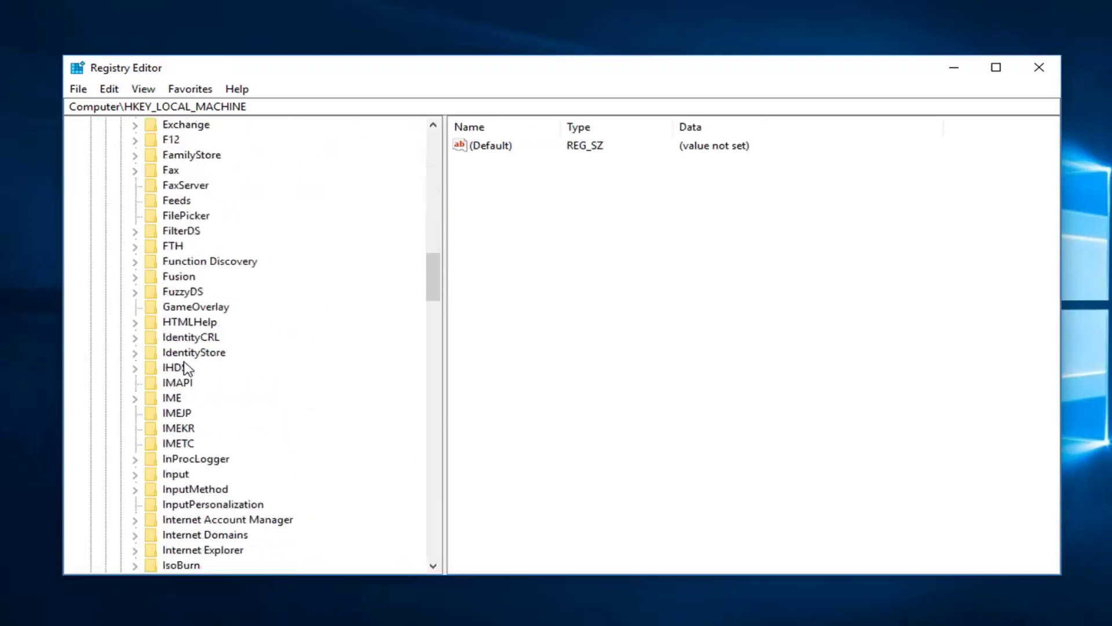
{"action": "scroll", "coordinate": [185, 368], "scroll_direction": "down", "scroll_amount": 15}
{"action": "scroll", "coordinate": [184, 367], "scroll_direction": "down", "scroll_amount": 8}
{"action": "scroll", "coordinate": [191, 365], "scroll_direction": "down", "scroll_amount": 10}
{"action": "scroll", "coordinate": [191, 365], "scroll_direction": "down", "scroll_amount": 8}
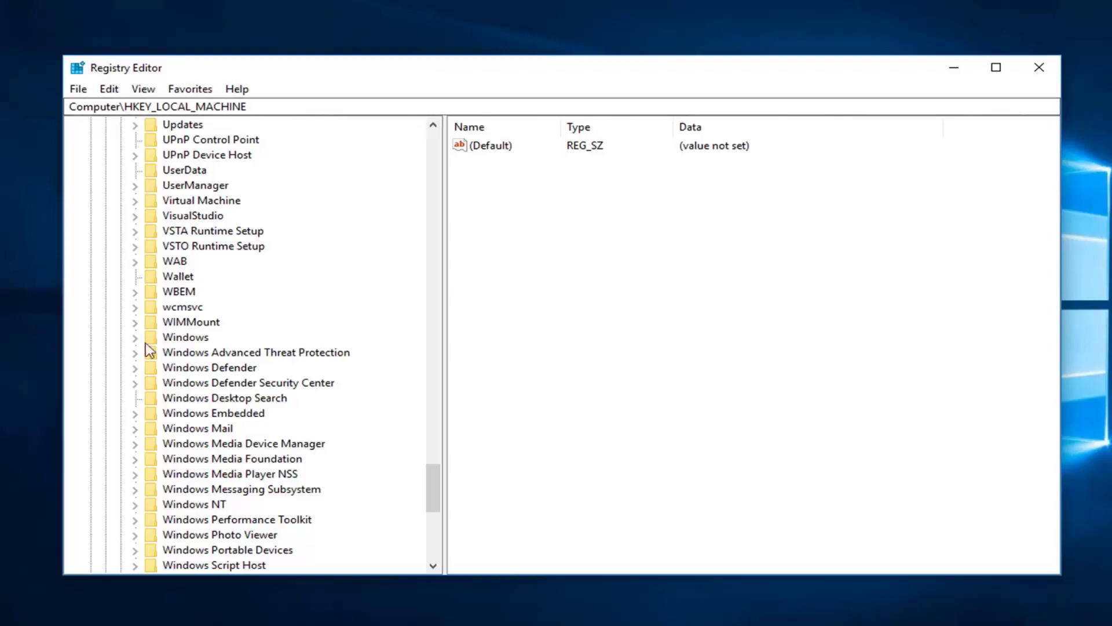
{"action": "left_click", "coordinate": [173, 337]}
{"action": "left_click", "coordinate": [135, 338]}
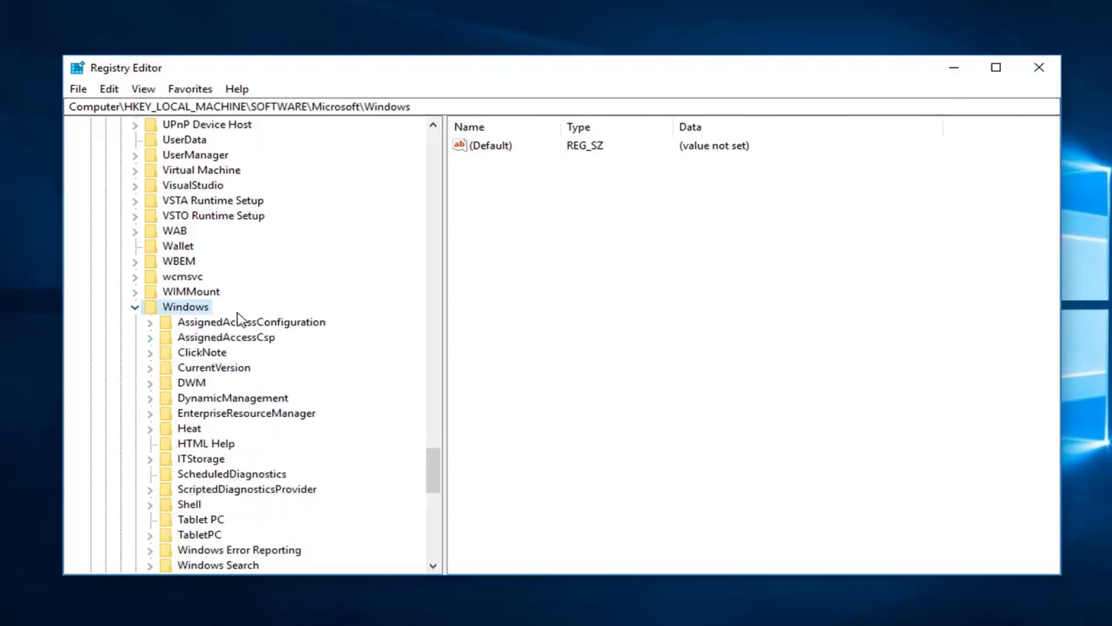
{"action": "left_click", "coordinate": [204, 367]}
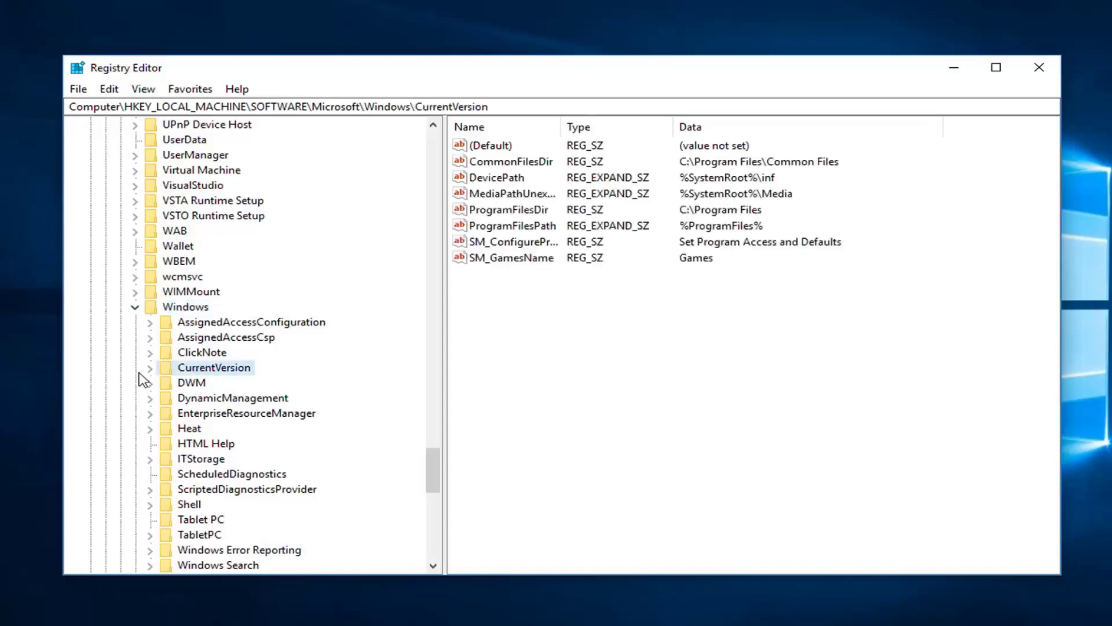
{"action": "left_click", "coordinate": [150, 368]}
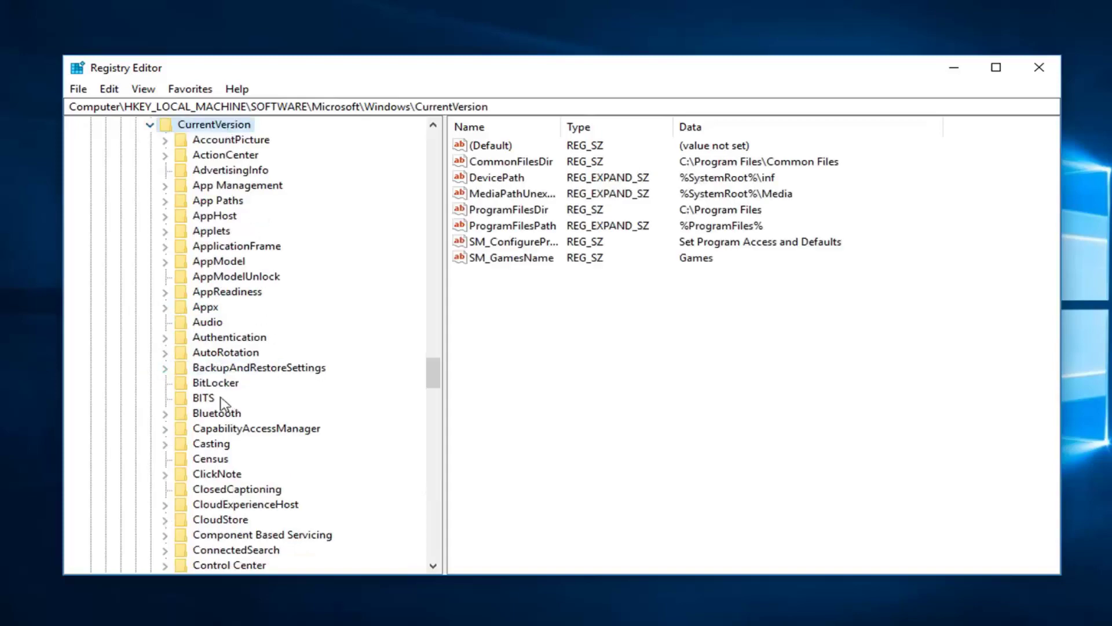
- Expand SideBySide and select its Winners key
{"action": "scroll", "coordinate": [199, 395], "scroll_direction": "down", "scroll_amount": 4}
{"action": "scroll", "coordinate": [199, 394], "scroll_direction": "down", "scroll_amount": 1}
{"action": "scroll", "coordinate": [199, 395], "scroll_direction": "down", "scroll_amount": 7}
{"action": "scroll", "coordinate": [200, 397], "scroll_direction": "down", "scroll_amount": 6}
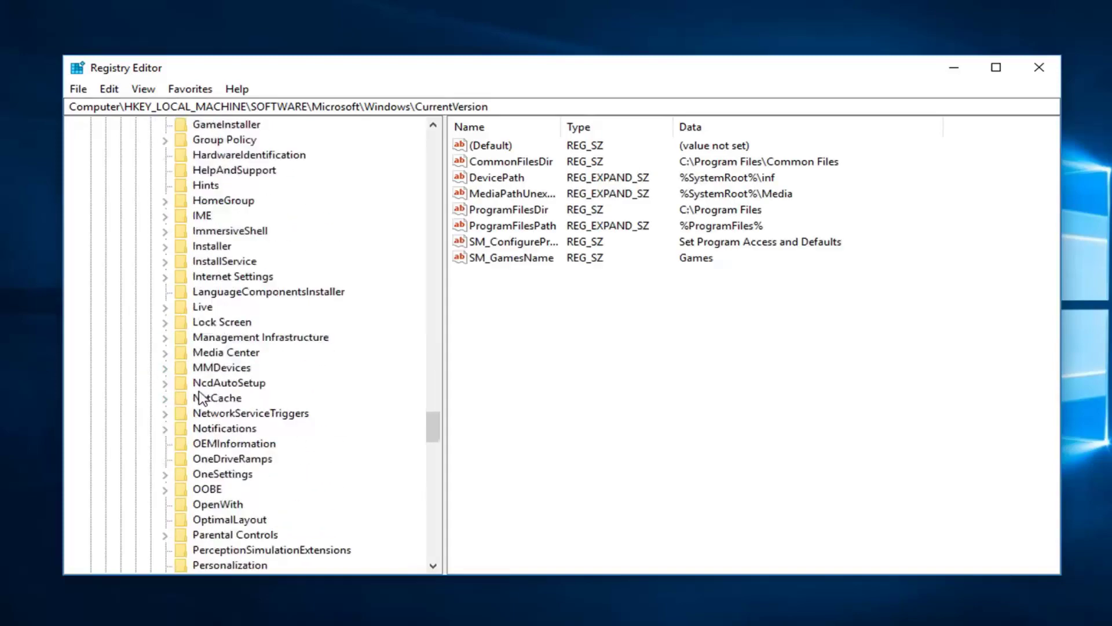
{"action": "scroll", "coordinate": [202, 400], "scroll_direction": "down", "scroll_amount": 2}
{"action": "scroll", "coordinate": [203, 401], "scroll_direction": "down", "scroll_amount": 4}
{"action": "scroll", "coordinate": [205, 405], "scroll_direction": "down", "scroll_amount": 4}
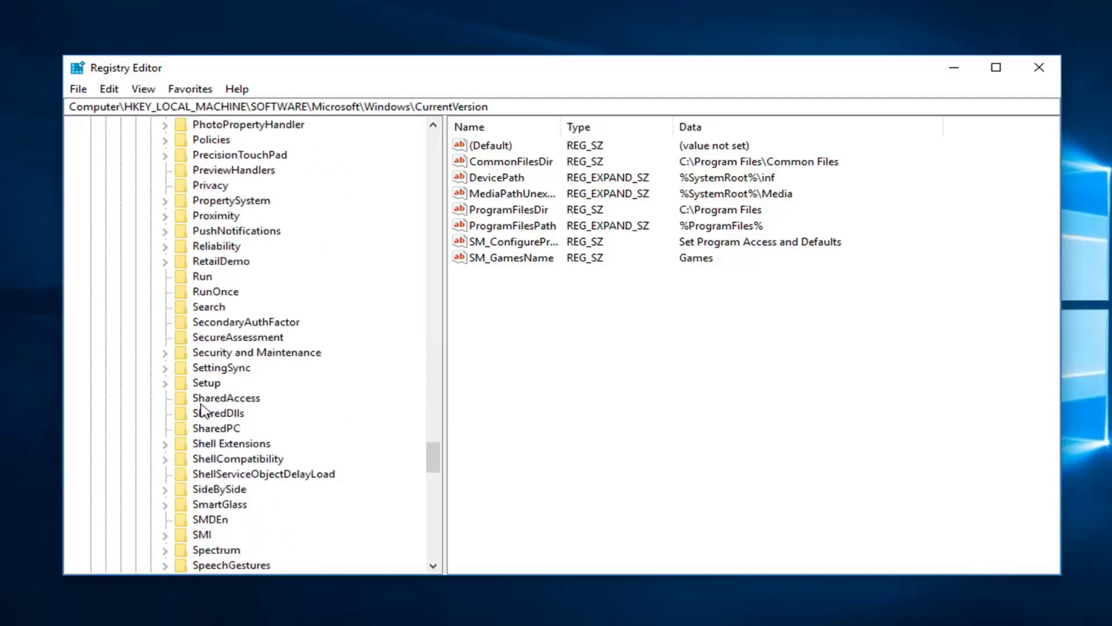
{"action": "left_click", "coordinate": [223, 490]}
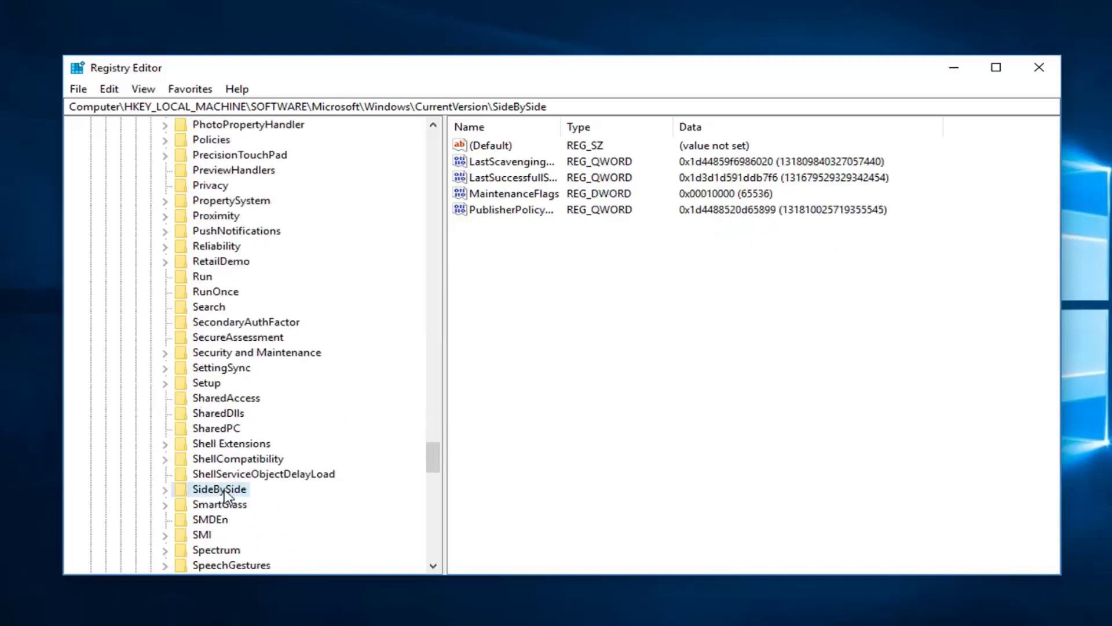
{"action": "left_click", "coordinate": [166, 490]}
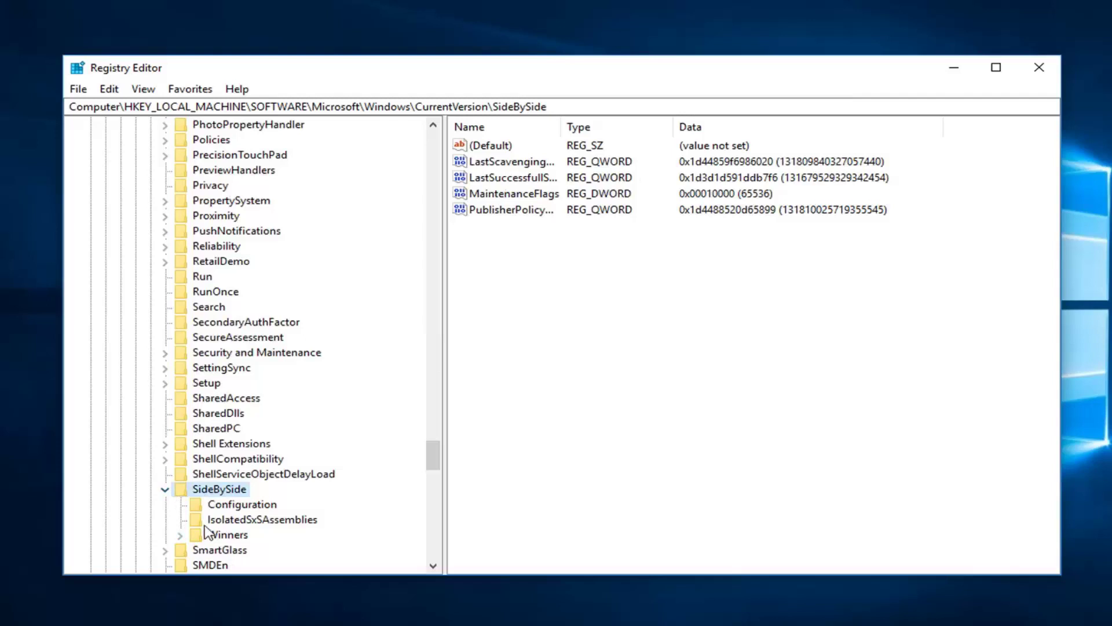
{"action": "left_click", "coordinate": [227, 534]}
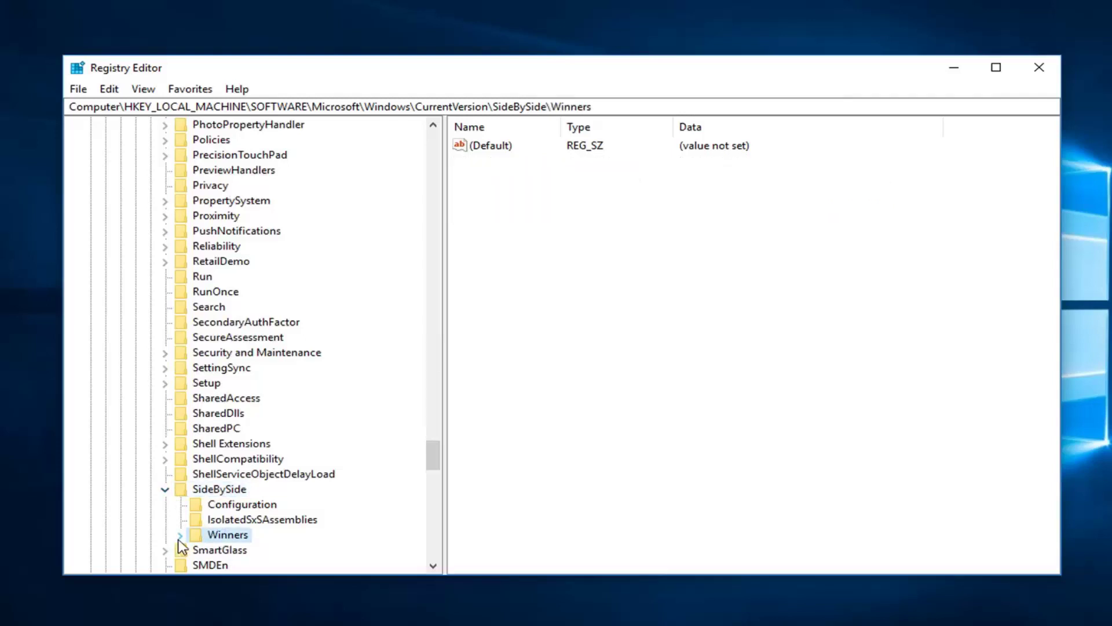
- Expand the Winners key and drag the tree scrollbar down through its subkeys
{"action": "left_click", "coordinate": [179, 536]}
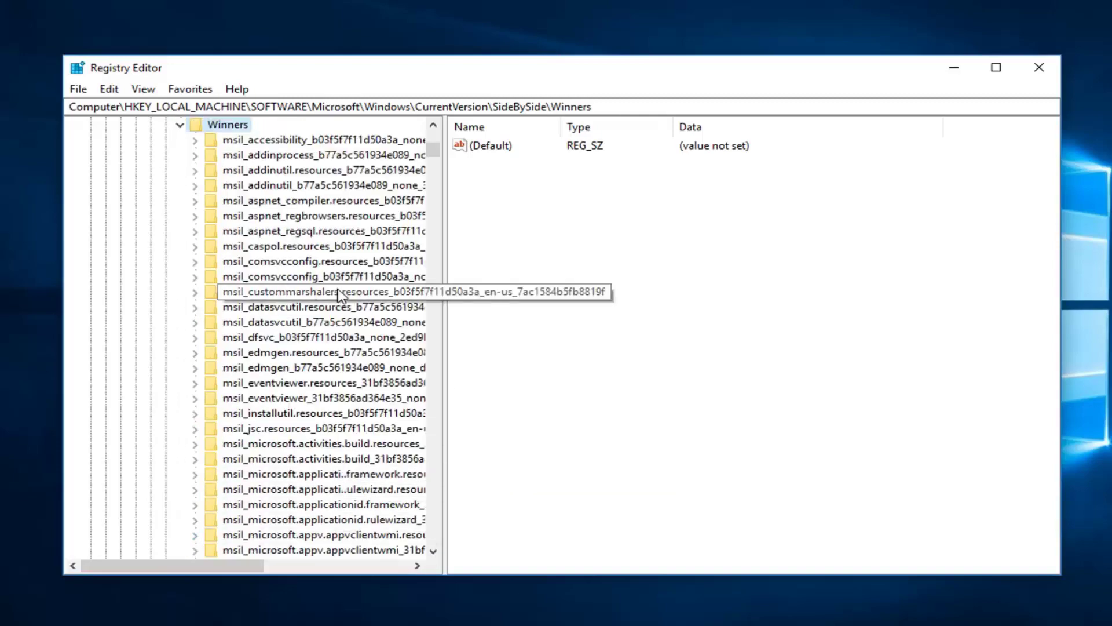
{"action": "scroll", "coordinate": [278, 273], "scroll_direction": "down", "scroll_amount": 6}
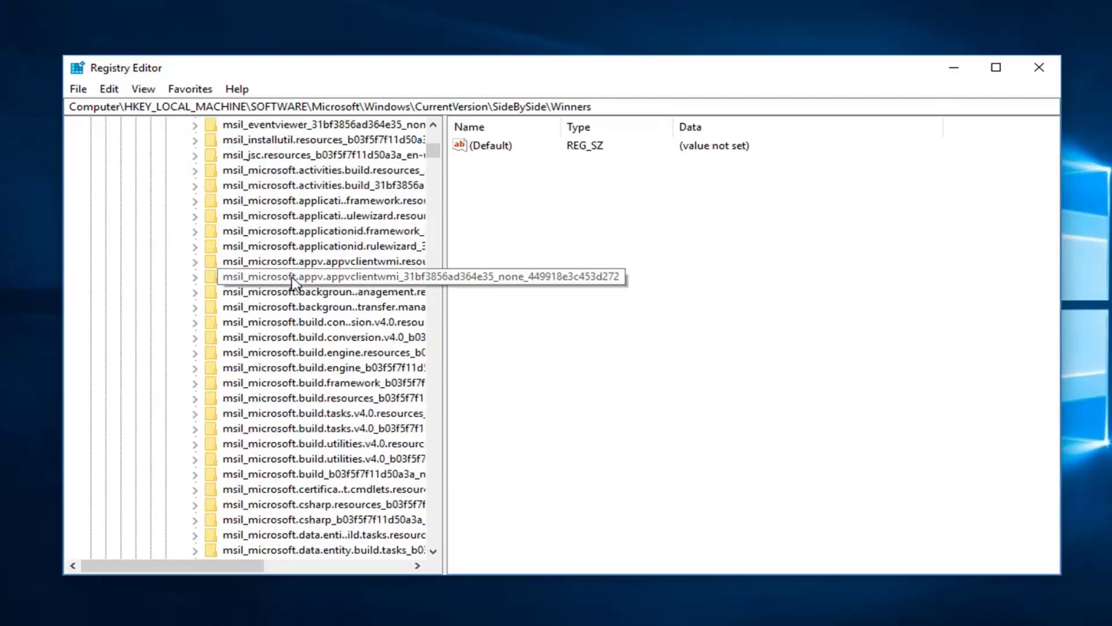
{"action": "scroll", "coordinate": [278, 301], "scroll_direction": "down", "scroll_amount": 9}
{"action": "scroll", "coordinate": [279, 331], "scroll_direction": "down", "scroll_amount": 4}
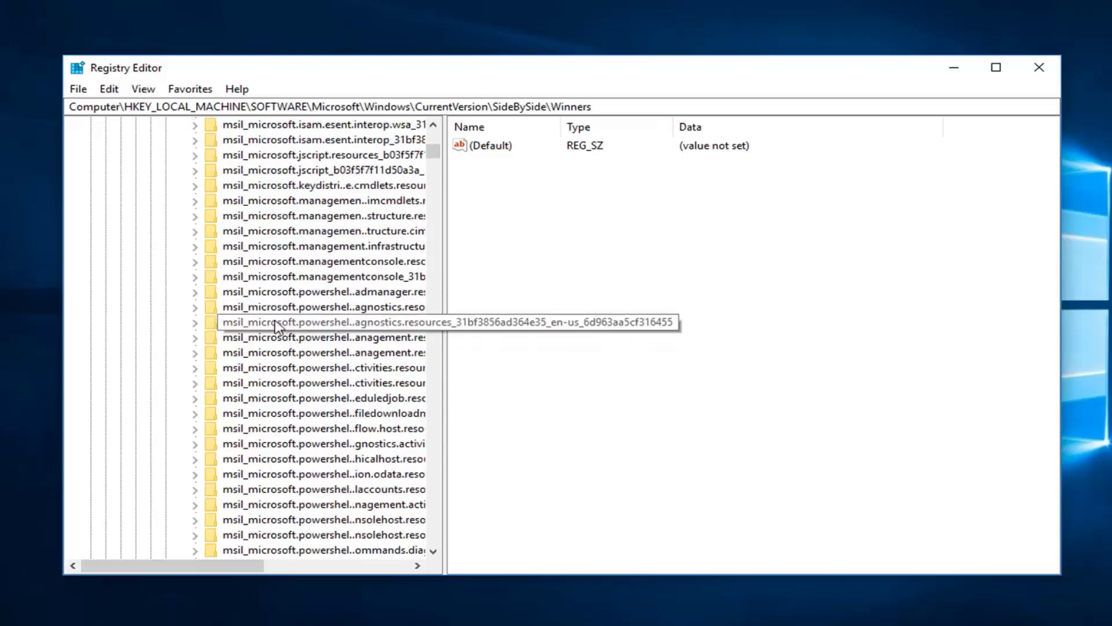
{"action": "scroll", "coordinate": [278, 324], "scroll_direction": "down", "scroll_amount": 10}
{"action": "scroll", "coordinate": [278, 289], "scroll_direction": "down", "scroll_amount": 15}
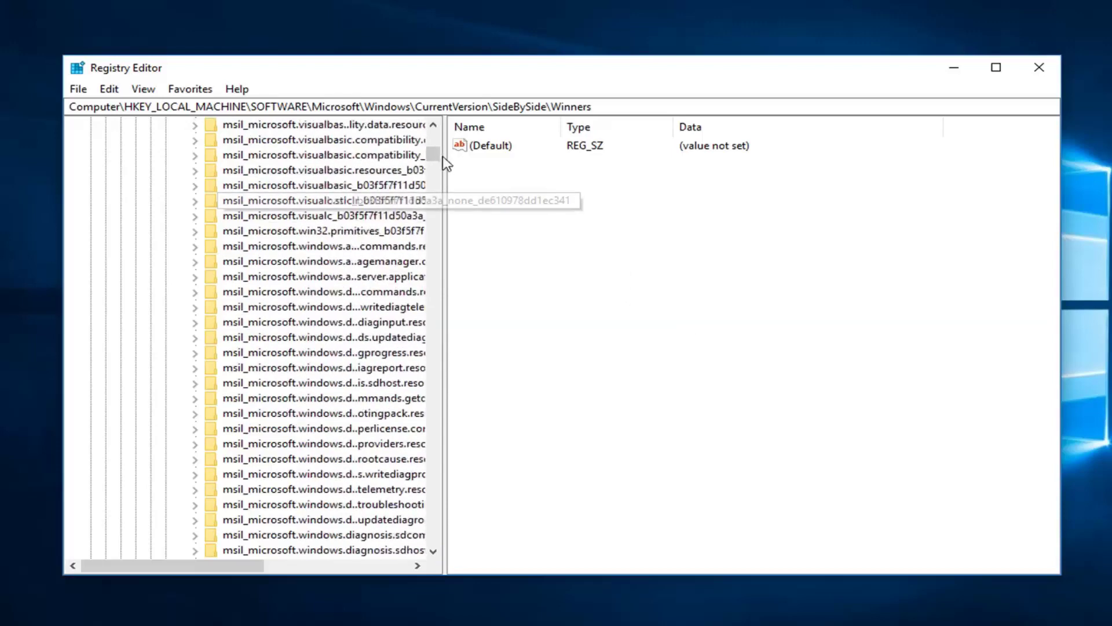
{"action": "mouse_move", "coordinate": [433, 152]}
{"action": "left_mouse_down"}
{"action": "mouse_move", "coordinate": [429, 284]}
{"action": "mouse_move", "coordinate": [412, 230]}
{"action": "left_mouse_up"}
{"action": "left_click", "coordinate": [428, 284]}
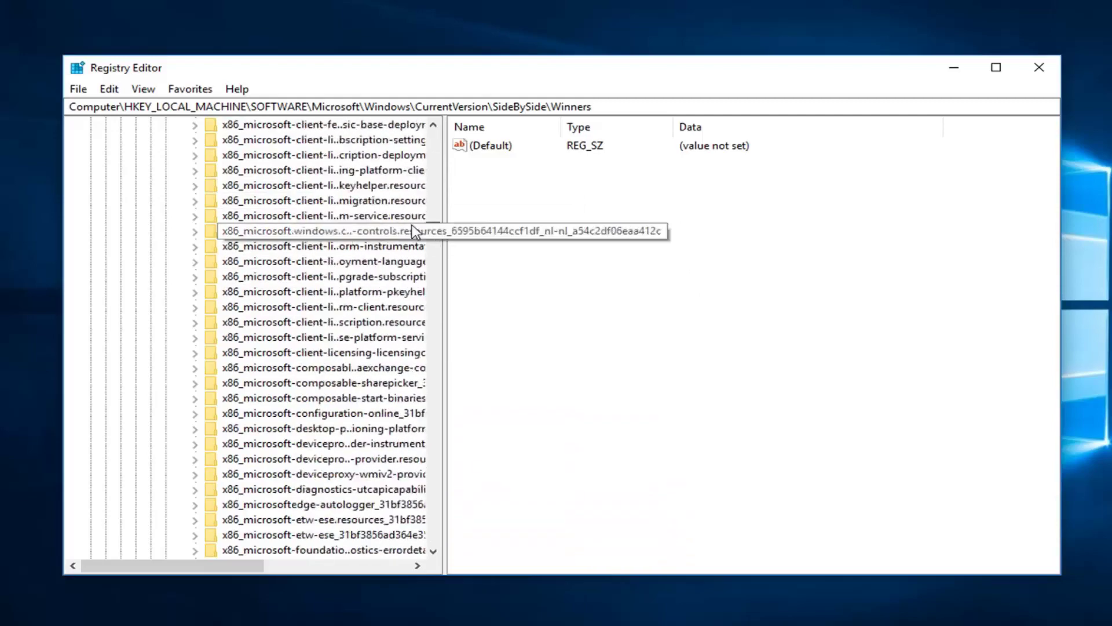
{"action": "left_click_drag", "start_coordinate": [411, 225], "coordinate": [428, 413]}
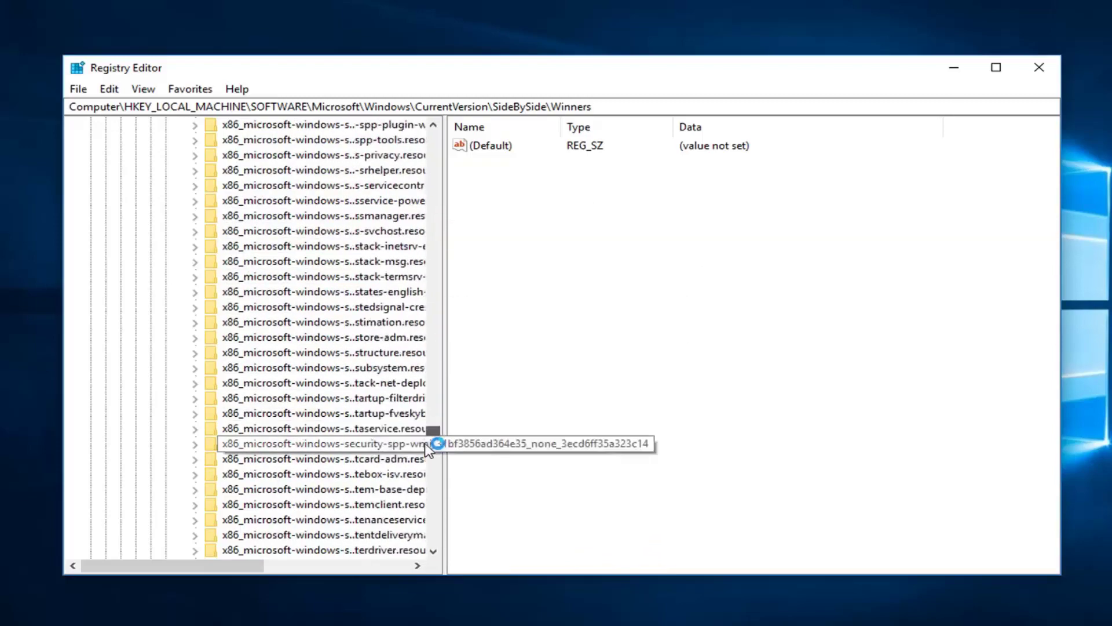
{"action": "left_click_drag", "start_coordinate": [428, 413], "coordinate": [434, 529]}
- Scroll the Winners subkeys until the x86_policy.9.0.microsoft.vc90 keys are visible
{"action": "scroll", "coordinate": [307, 376], "scroll_direction": "up", "scroll_amount": 8}
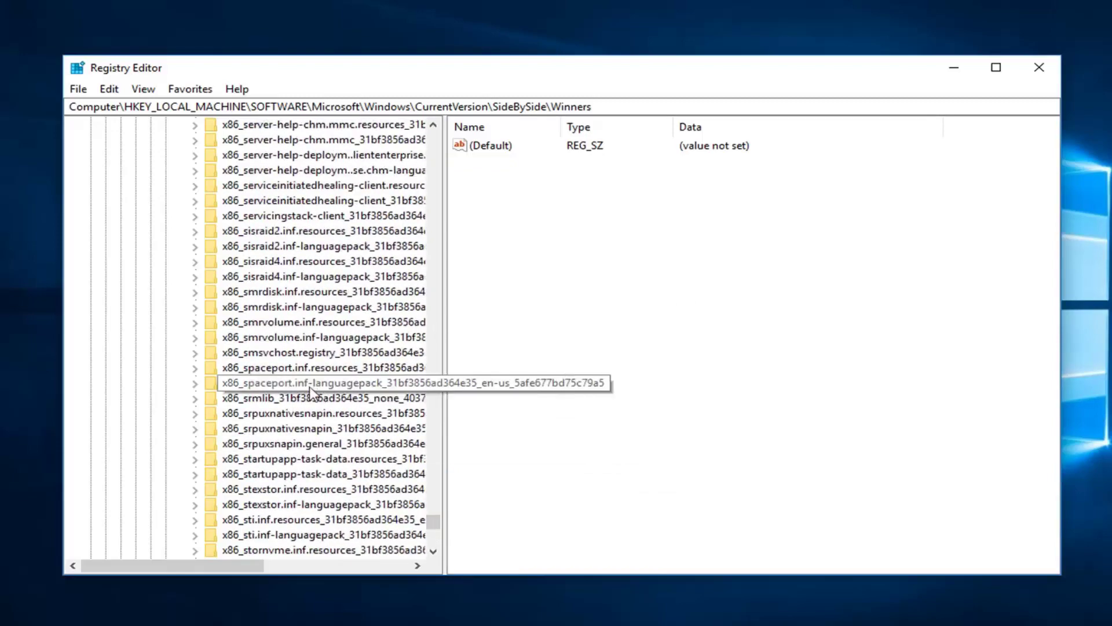
{"action": "scroll", "coordinate": [306, 362], "scroll_direction": "up", "scroll_amount": 3}
{"action": "scroll", "coordinate": [304, 364], "scroll_direction": "down", "scroll_amount": 1}
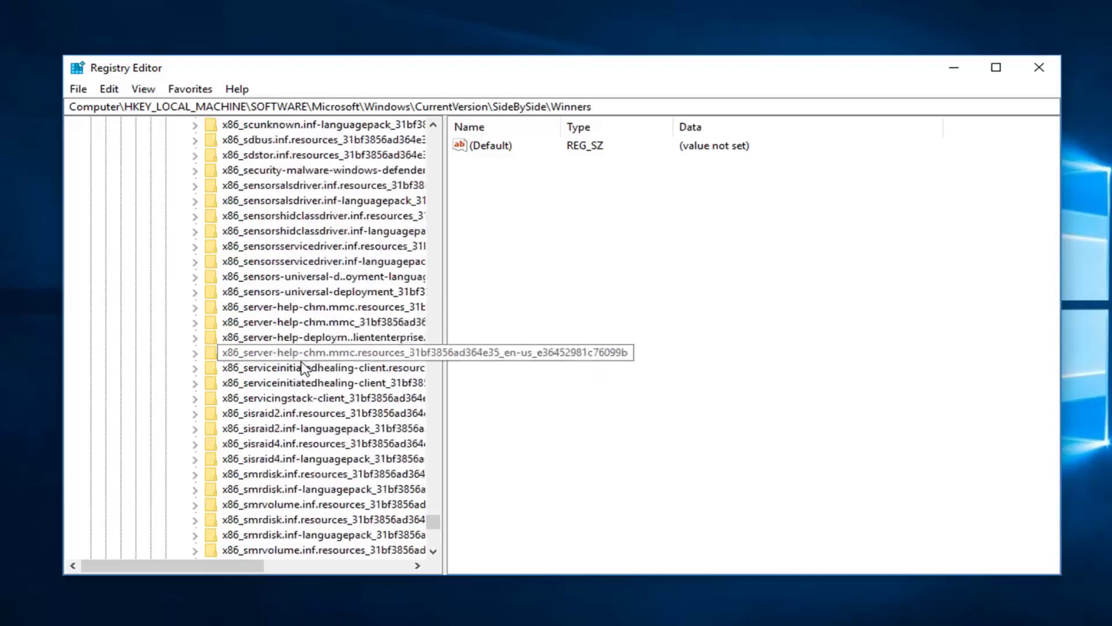
{"action": "scroll", "coordinate": [303, 365], "scroll_direction": "down", "scroll_amount": 7}
{"action": "scroll", "coordinate": [302, 367], "scroll_direction": "down", "scroll_amount": 9}
{"action": "scroll", "coordinate": [303, 367], "scroll_direction": "down", "scroll_amount": 2}
{"action": "scroll", "coordinate": [302, 367], "scroll_direction": "down", "scroll_amount": 4}
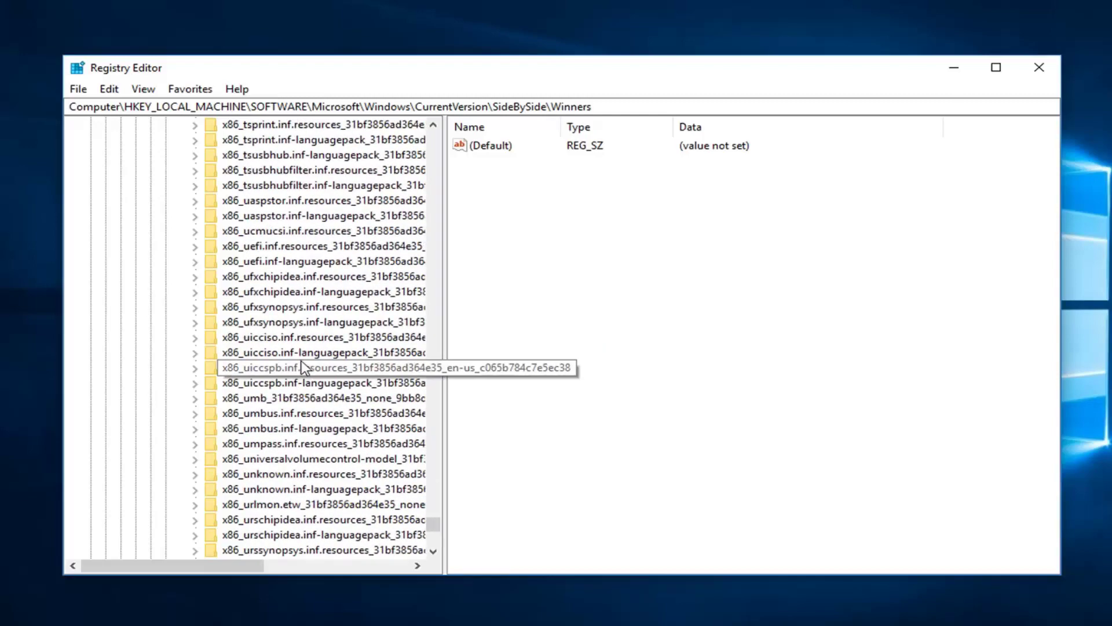
{"action": "scroll", "coordinate": [302, 364], "scroll_direction": "down", "scroll_amount": 4}
{"action": "scroll", "coordinate": [302, 363], "scroll_direction": "down", "scroll_amount": 3}
{"action": "scroll", "coordinate": [298, 358], "scroll_direction": "up", "scroll_amount": 10}
{"action": "scroll", "coordinate": [296, 357], "scroll_direction": "up", "scroll_amount": 10}
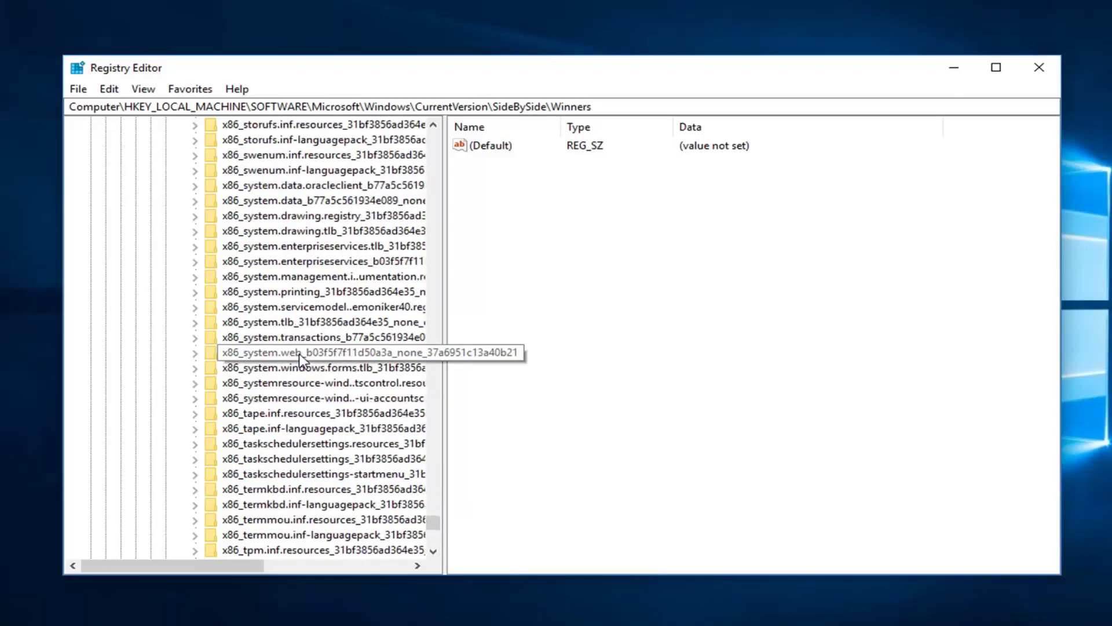
{"action": "scroll", "coordinate": [294, 355], "scroll_direction": "up", "scroll_amount": 4}
{"action": "scroll", "coordinate": [294, 355], "scroll_direction": "up", "scroll_amount": 4}
{"action": "scroll", "coordinate": [293, 353], "scroll_direction": "up", "scroll_amount": 7}
{"action": "scroll", "coordinate": [290, 353], "scroll_direction": "up", "scroll_amount": 10}
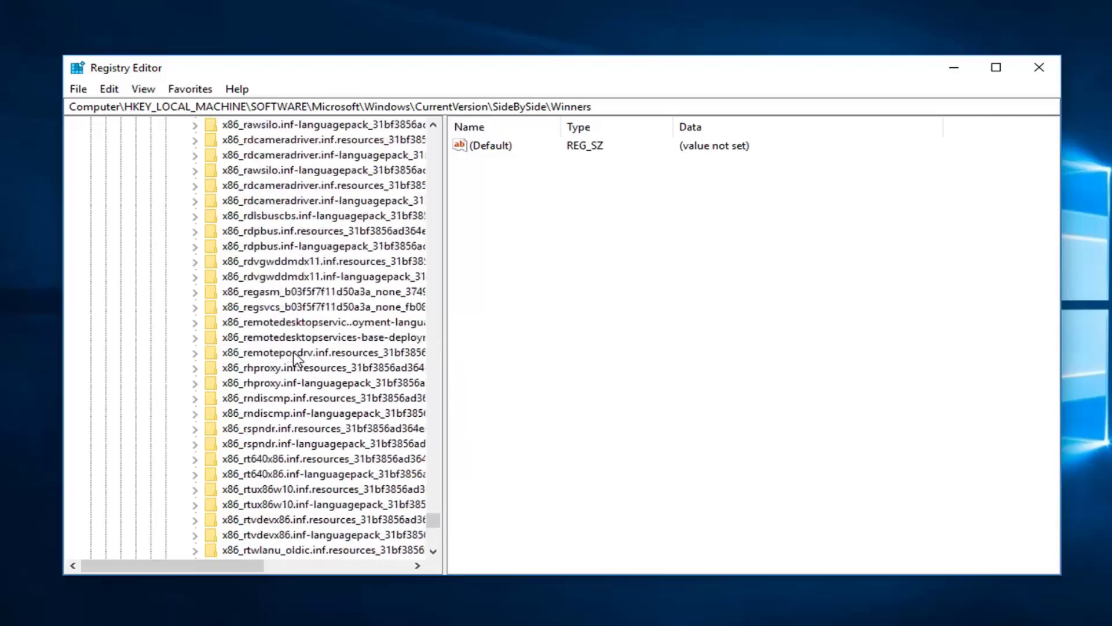
{"action": "scroll", "coordinate": [284, 353], "scroll_direction": "up", "scroll_amount": 1}
{"action": "scroll", "coordinate": [275, 353], "scroll_direction": "up", "scroll_amount": 5}
{"action": "scroll", "coordinate": [286, 309], "scroll_direction": "up", "scroll_amount": 5}
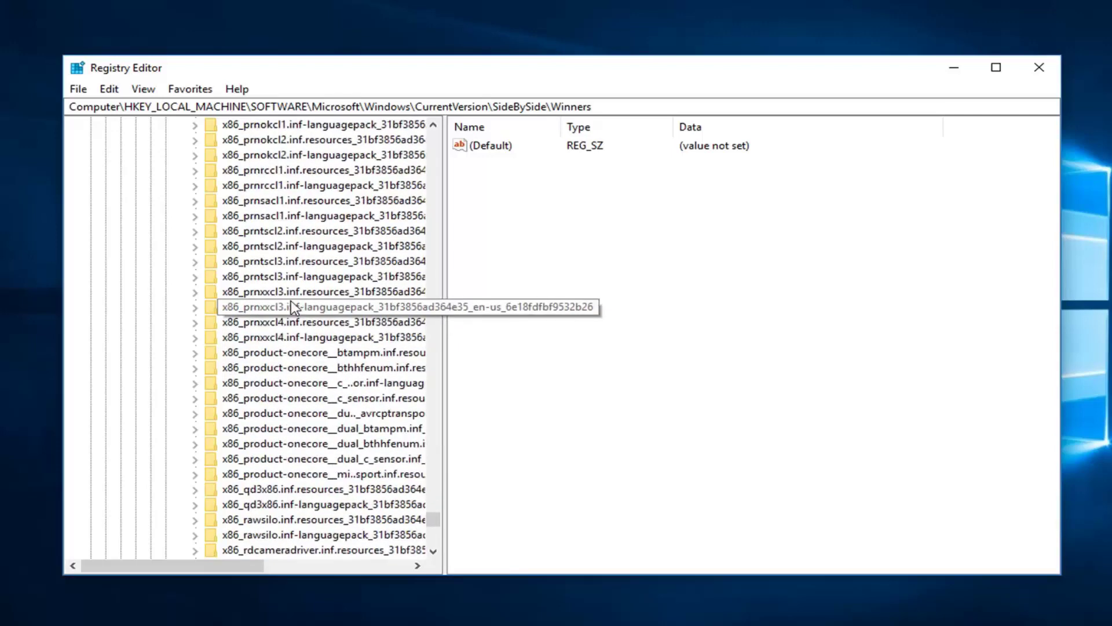
{"action": "scroll", "coordinate": [290, 300], "scroll_direction": "up", "scroll_amount": 8}
{"action": "scroll", "coordinate": [290, 306], "scroll_direction": "up", "scroll_amount": 7}
{"action": "scroll", "coordinate": [286, 311], "scroll_direction": "down", "scroll_amount": 5}
{"action": "scroll", "coordinate": [286, 311], "scroll_direction": "down", "scroll_amount": 6}
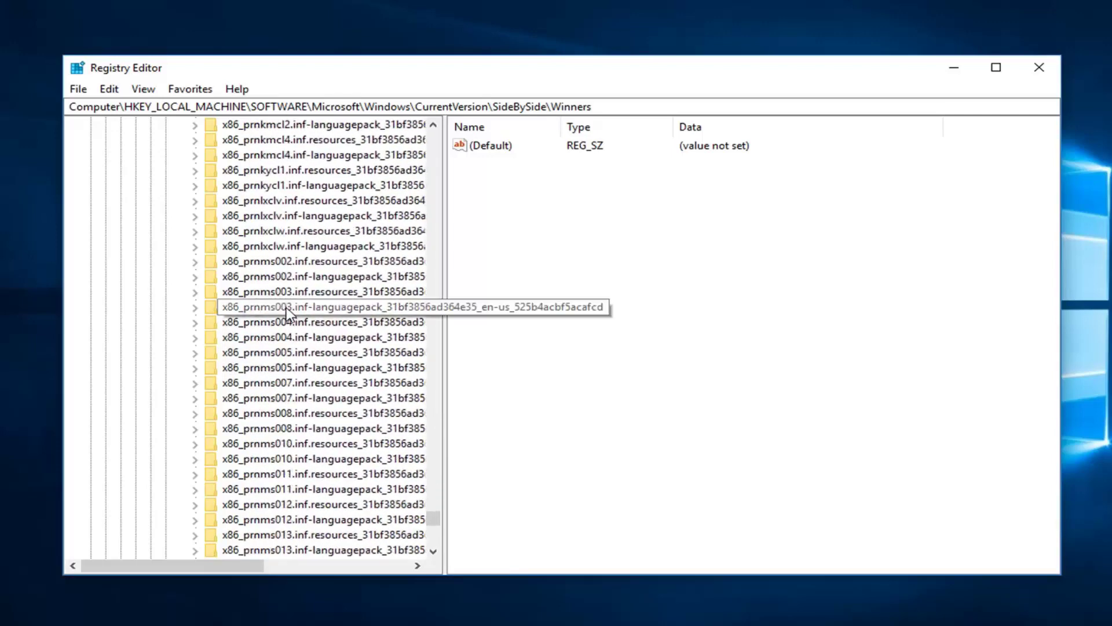
{"action": "scroll", "coordinate": [286, 312], "scroll_direction": "down", "scroll_amount": 6}
{"action": "scroll", "coordinate": [285, 314], "scroll_direction": "down", "scroll_amount": 4}
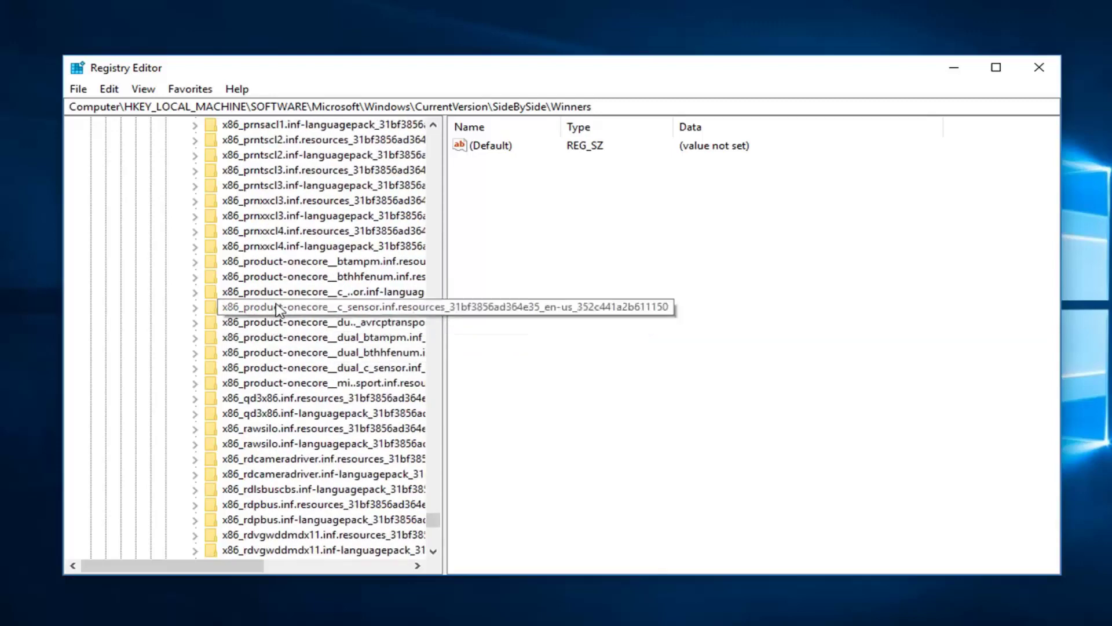
{"action": "scroll", "coordinate": [265, 282], "scroll_direction": "up", "scroll_amount": 8}
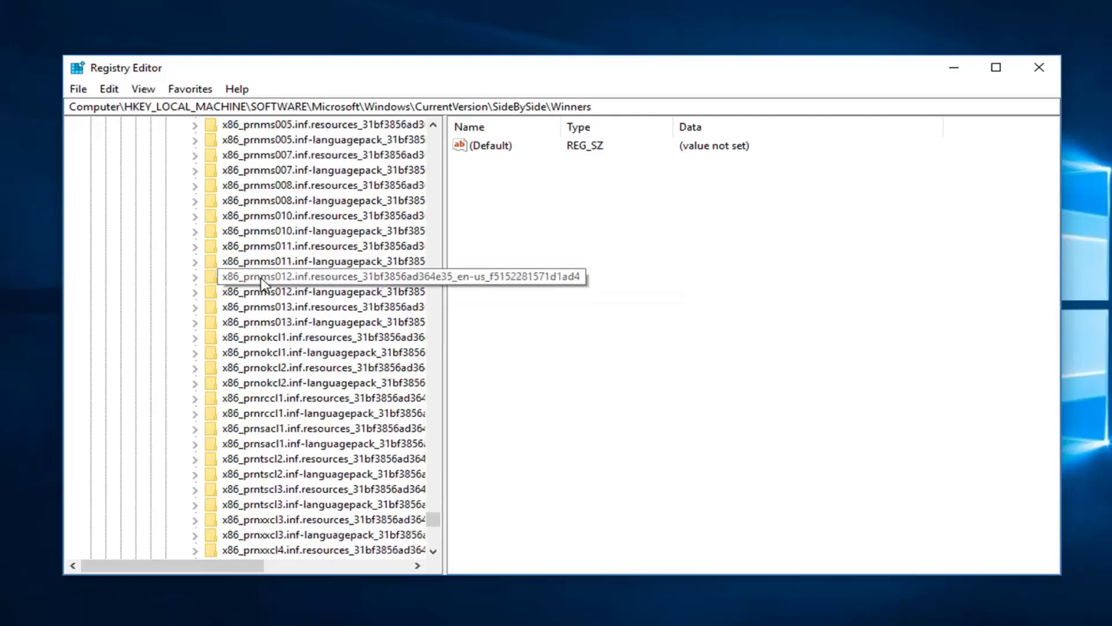
{"action": "scroll", "coordinate": [264, 281], "scroll_direction": "up", "scroll_amount": 8}
{"action": "scroll", "coordinate": [262, 283], "scroll_direction": "up", "scroll_amount": 8}
{"action": "scroll", "coordinate": [260, 286], "scroll_direction": "up", "scroll_amount": 7}
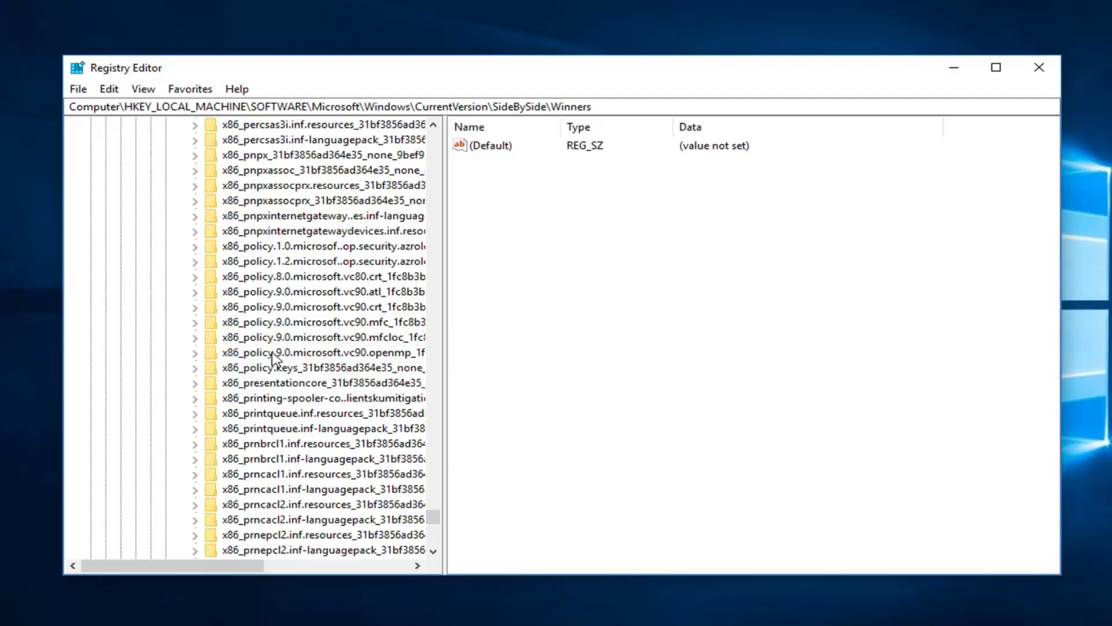
- Select x86_policy.9.0.microsoft.vc90.crt, widen the tree, and open its 9.0 subkey
{"action": "left_click", "coordinate": [371, 307]}
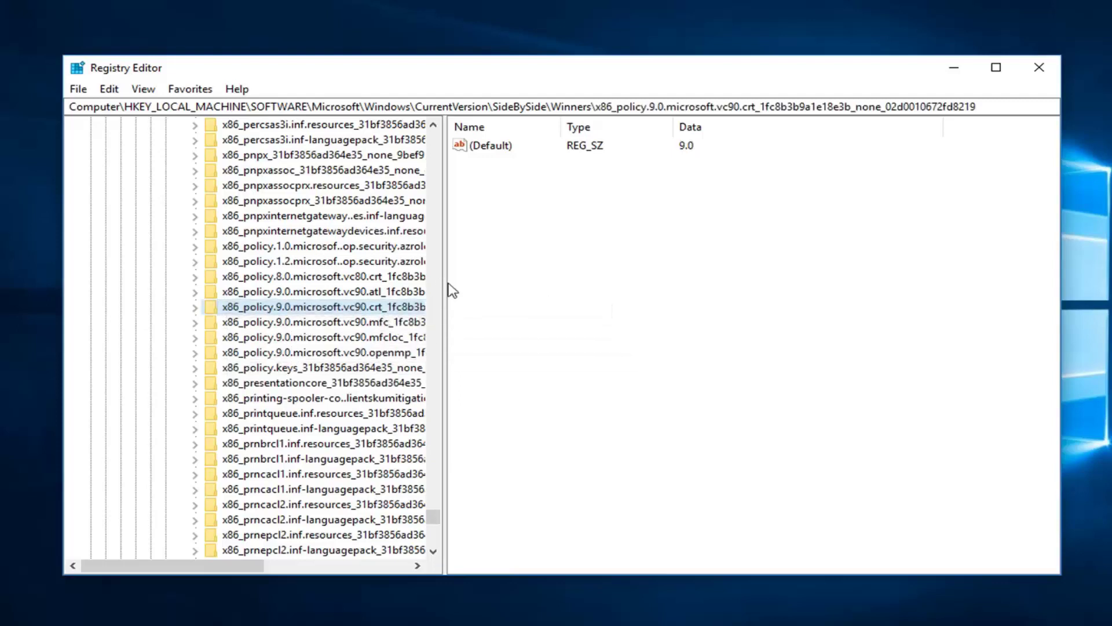
{"action": "left_click_drag", "start_coordinate": [446, 290], "coordinate": [504, 292]}
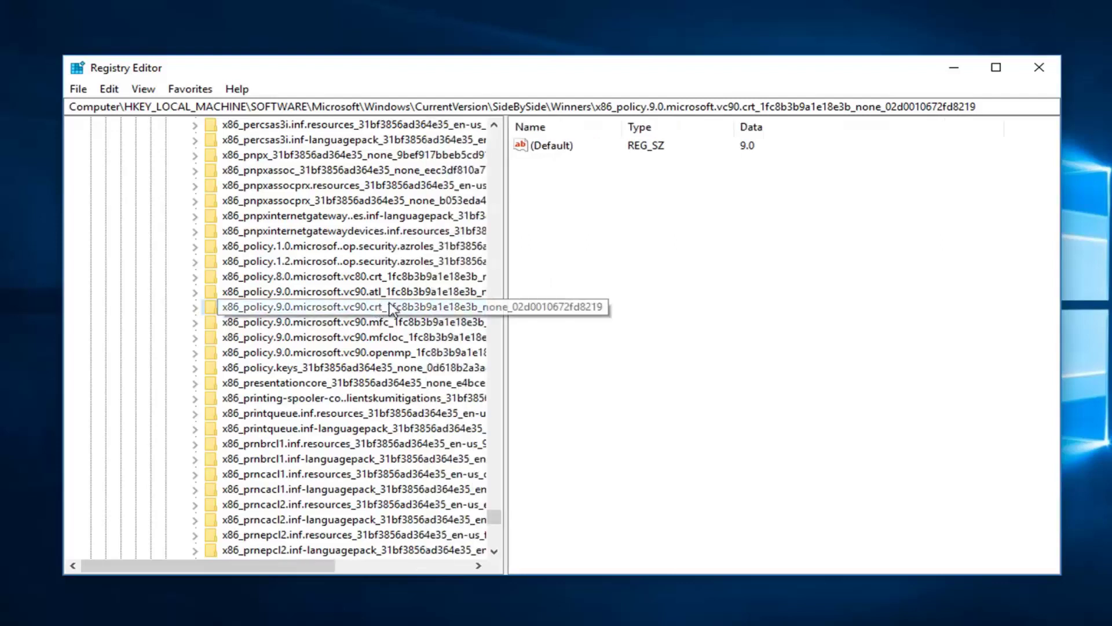
{"action": "left_click", "coordinate": [195, 308]}
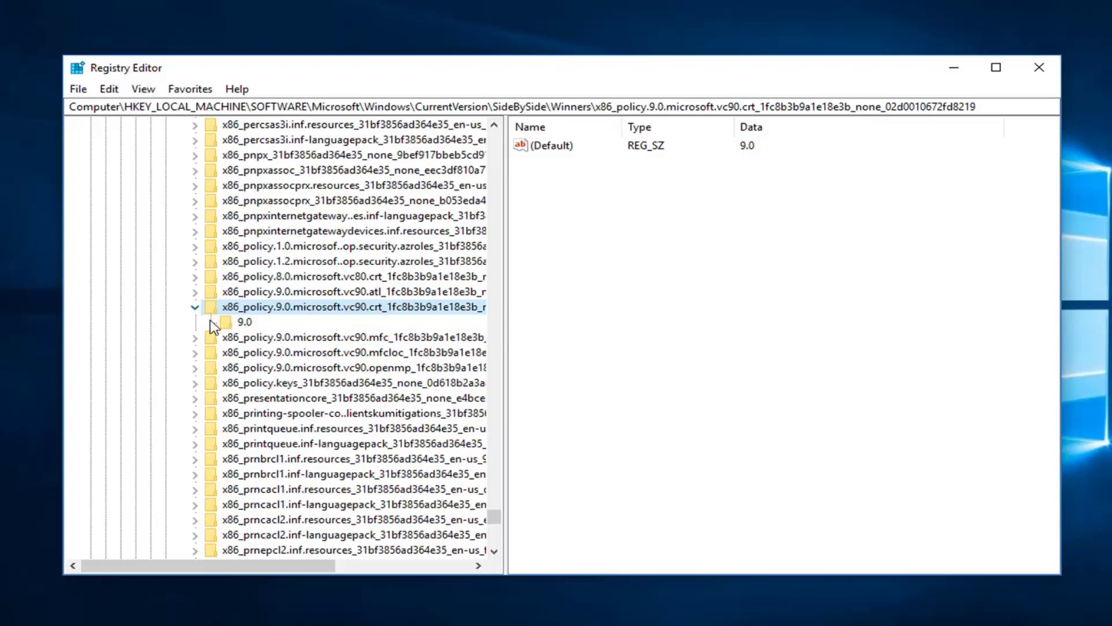
{"action": "left_click", "coordinate": [239, 324]}
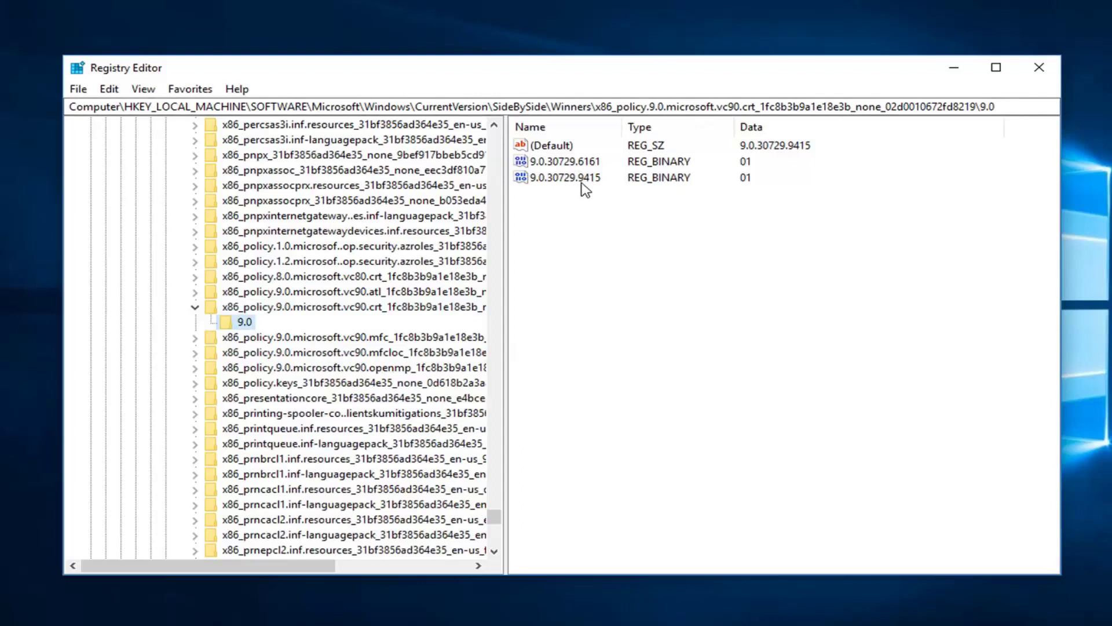
- Inspect the 9.0 subkey's (Default), 9.0.30729.6161 and 9.0.30729.9415 values
{"action": "left_click", "coordinate": [540, 147]}
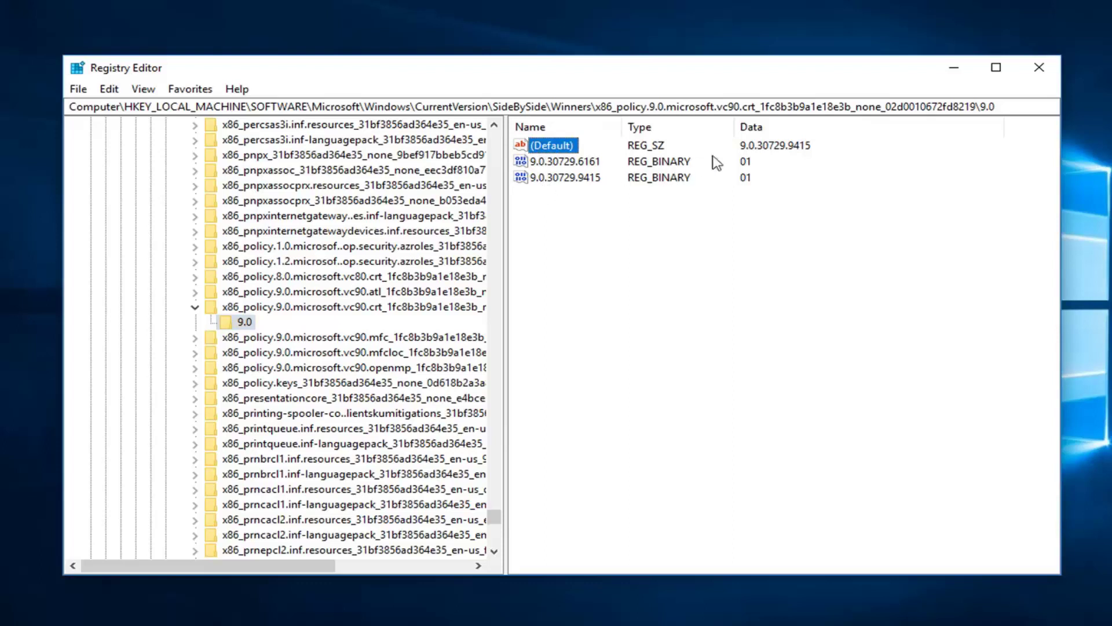
{"action": "left_click", "coordinate": [573, 166]}
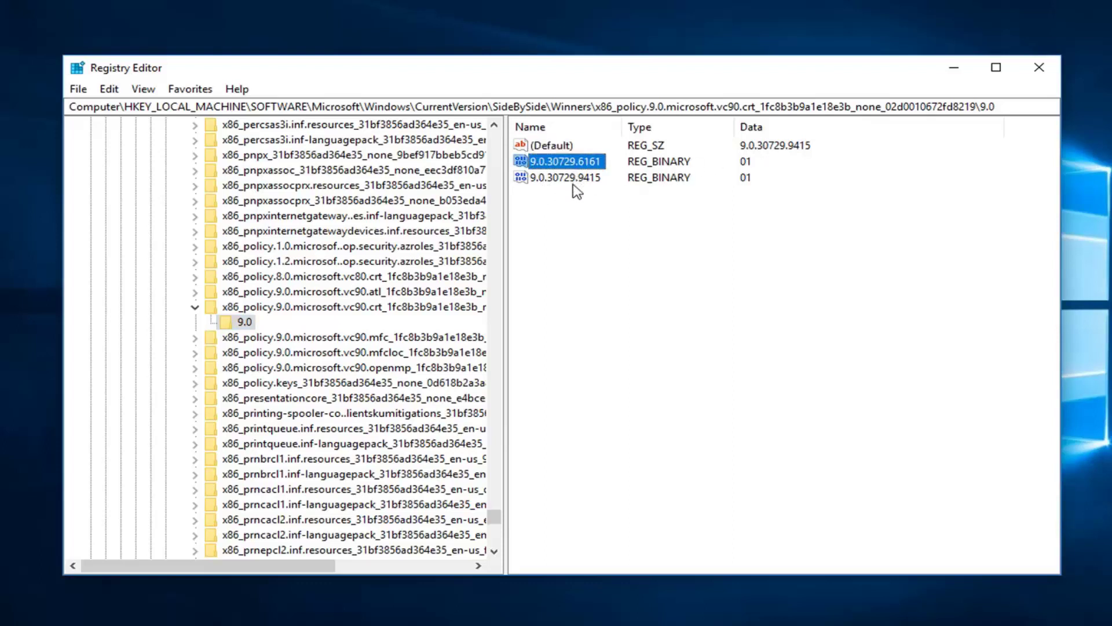
{"action": "left_click", "coordinate": [753, 152]}
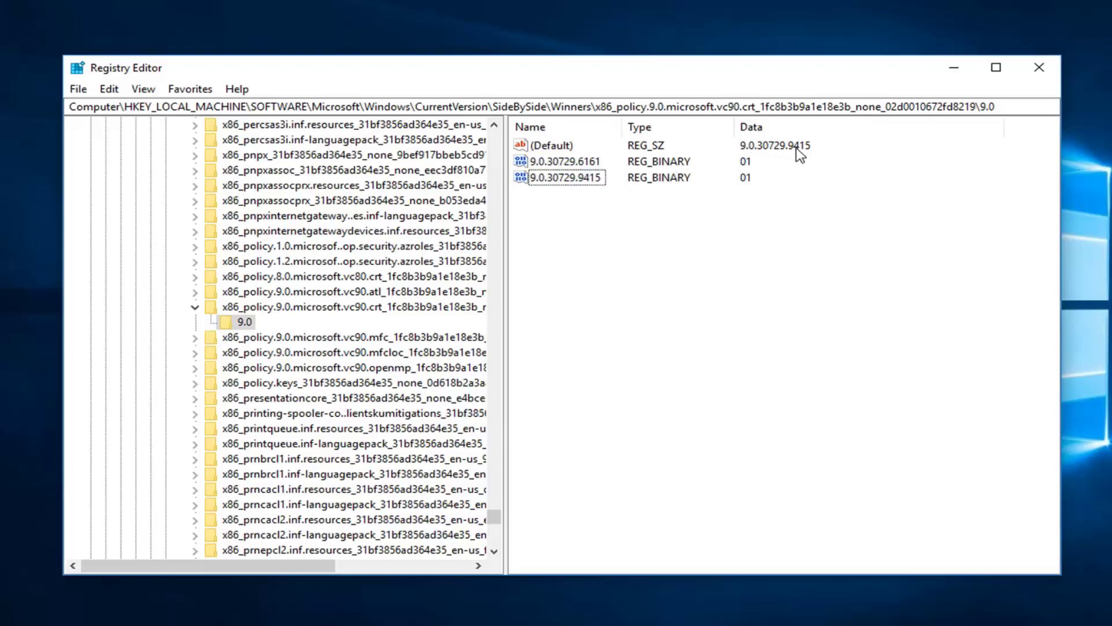
{"action": "left_click", "coordinate": [580, 181]}
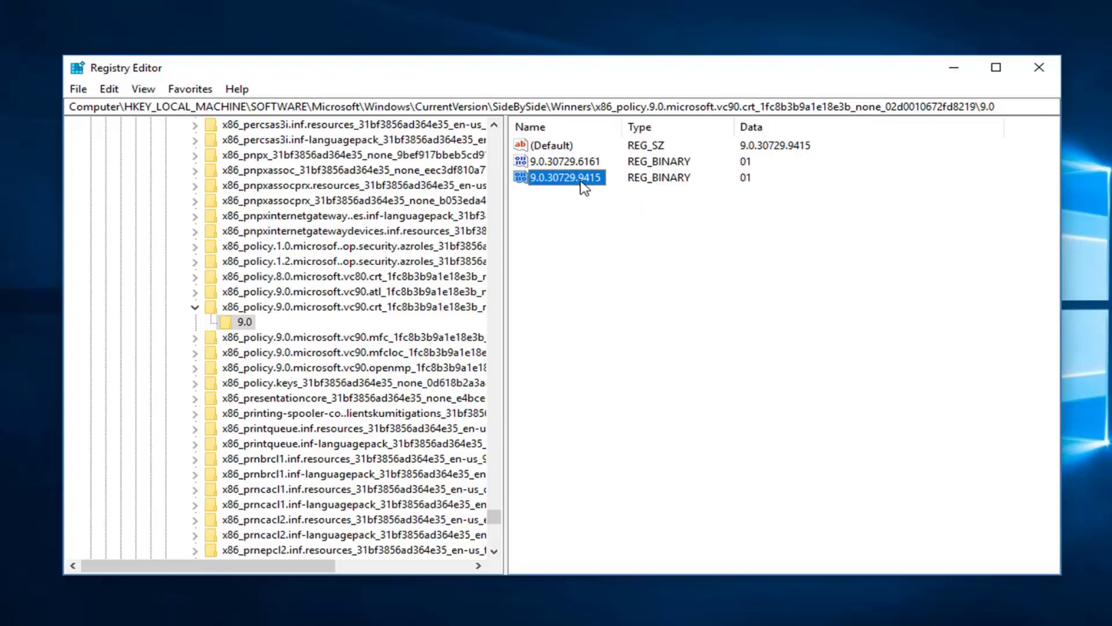
{"action": "left_click", "coordinate": [592, 164]}
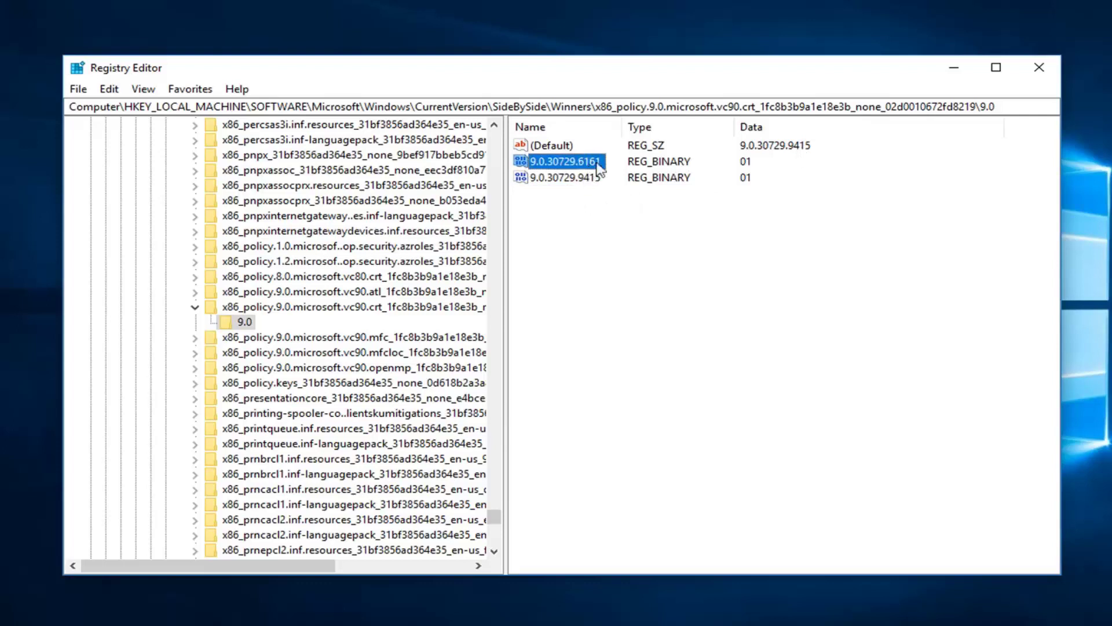
{"action": "left_click", "coordinate": [774, 152]}
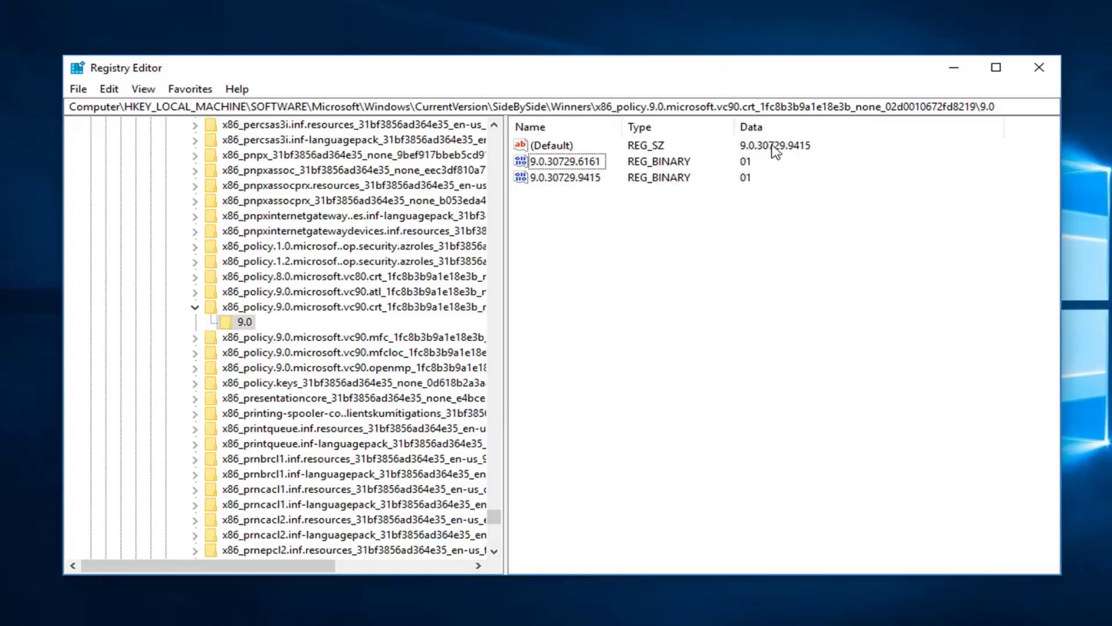
- Confirm (Default) is 9.0.30729.9415, newer than 9.0.30729.6161, then close Registry Editor
{"action": "double_click", "coordinate": [548, 147]}
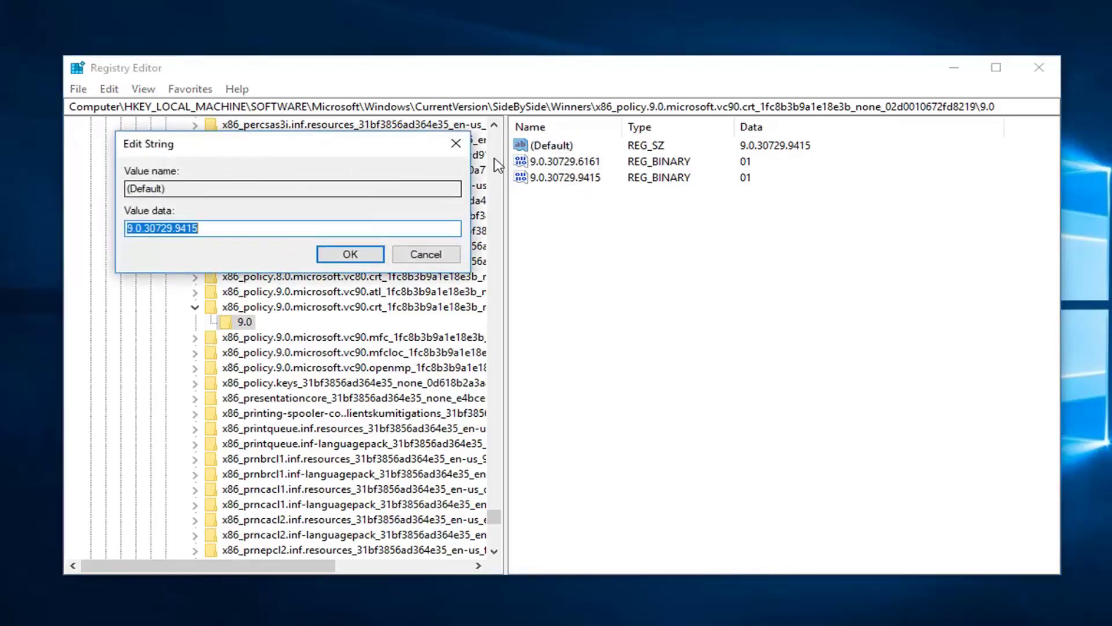
{"action": "left_click", "coordinate": [426, 254]}
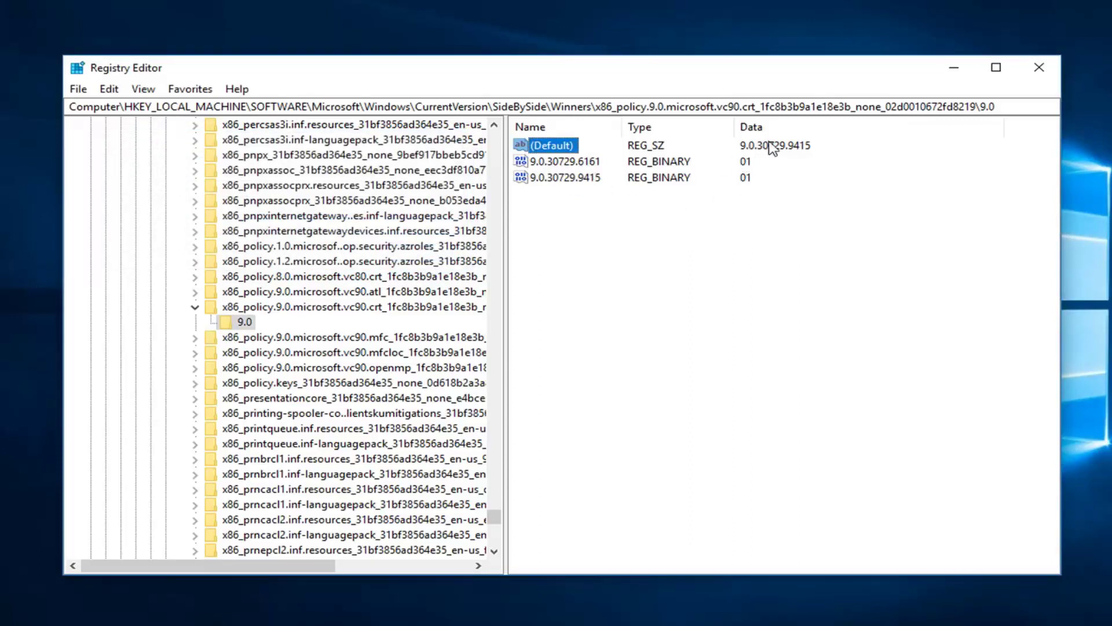
{"action": "left_click", "coordinate": [573, 177]}
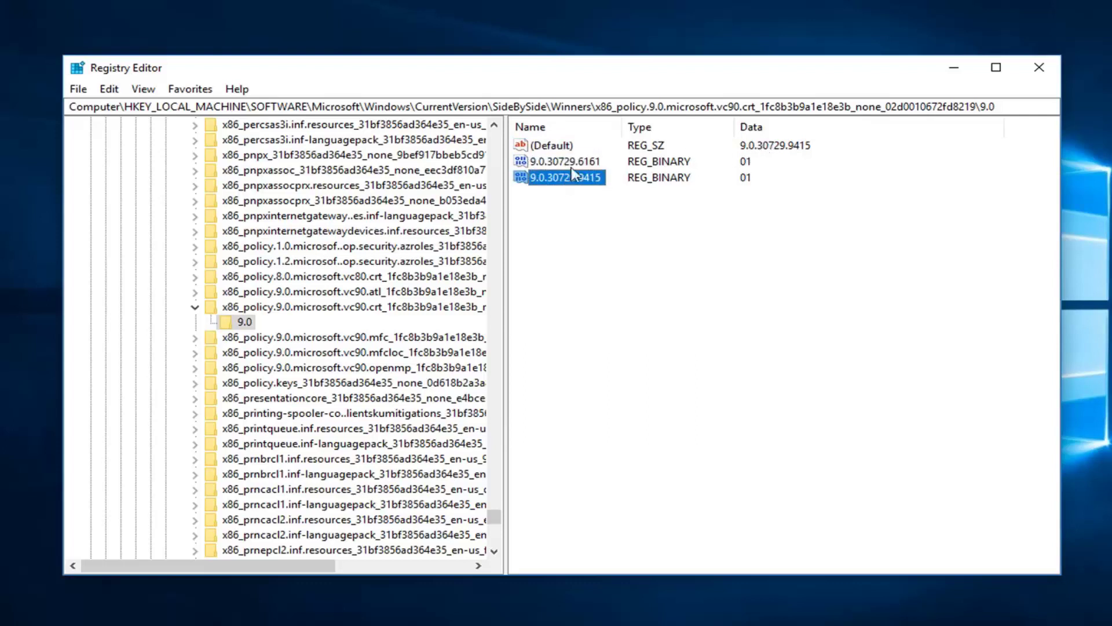
{"action": "left_click", "coordinate": [571, 168]}
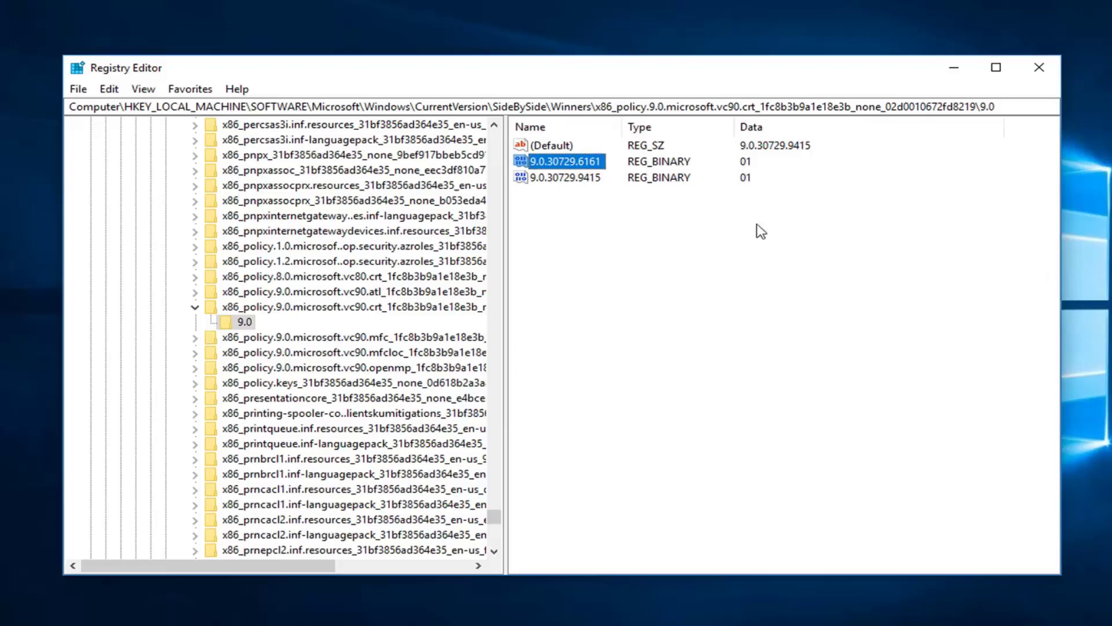
{"action": "left_click", "coordinate": [1037, 69]}
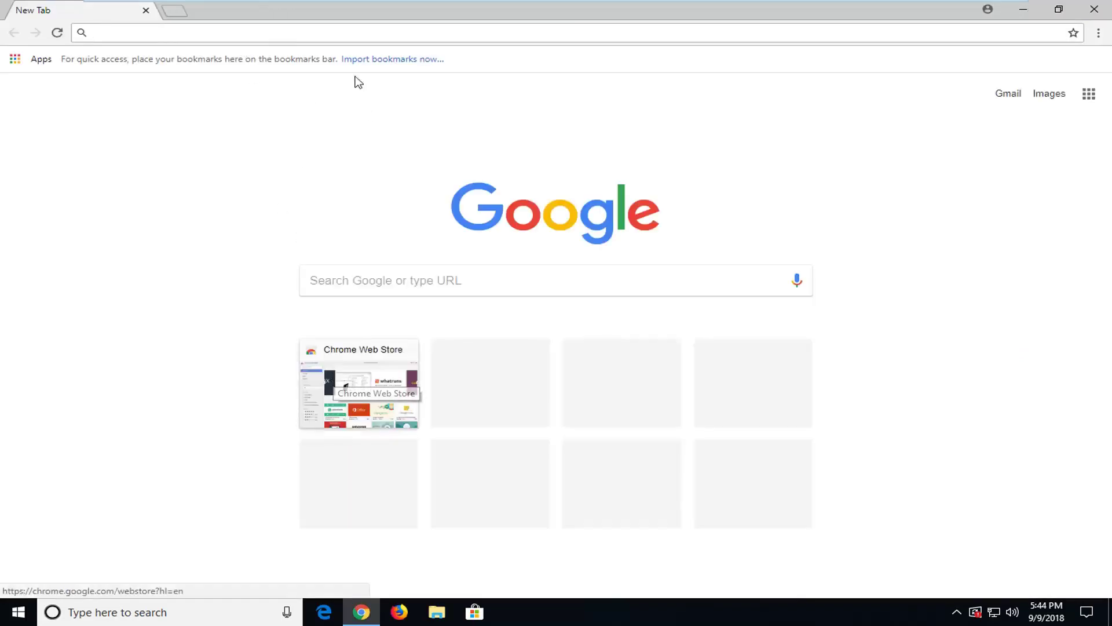
- Search Google for 'microsoft visual c++ redist', replacing the misspelled first attempt
{"action": "left_click", "coordinate": [333, 281]}
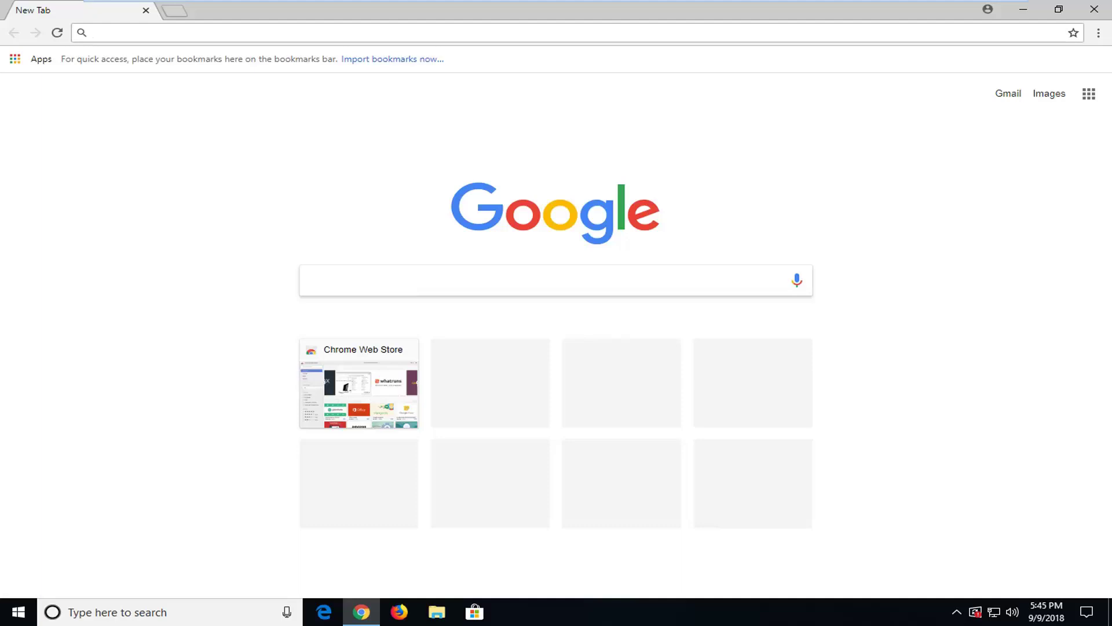
{"action": "type", "text": "microsoft vu"}
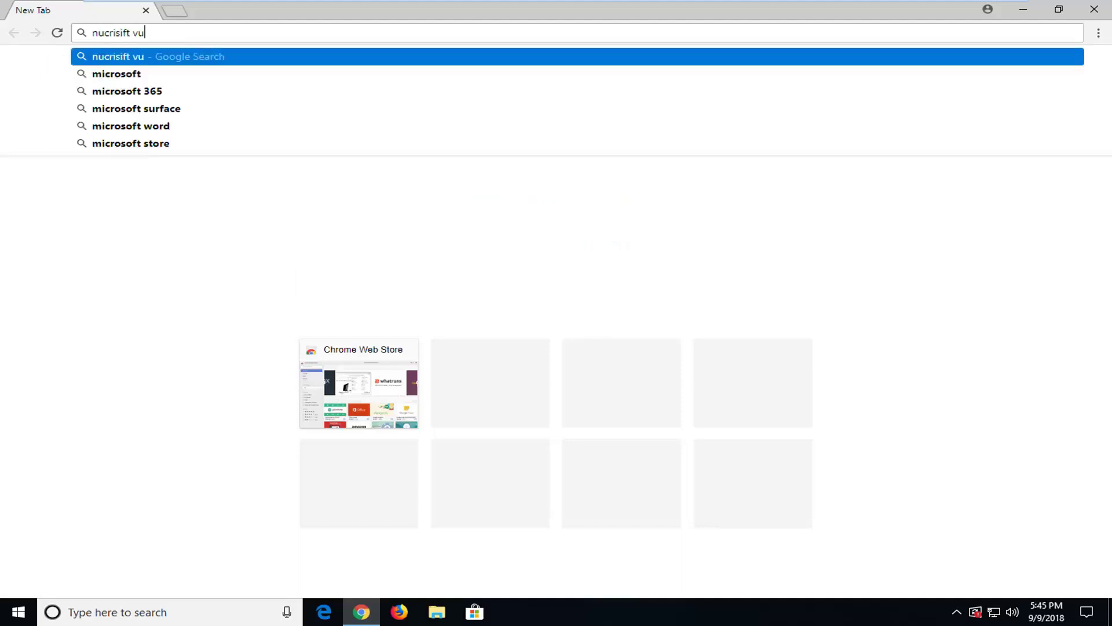
{"action": "key", "text": "ctrl+a"}
{"action": "type", "text": "microsoft v"}
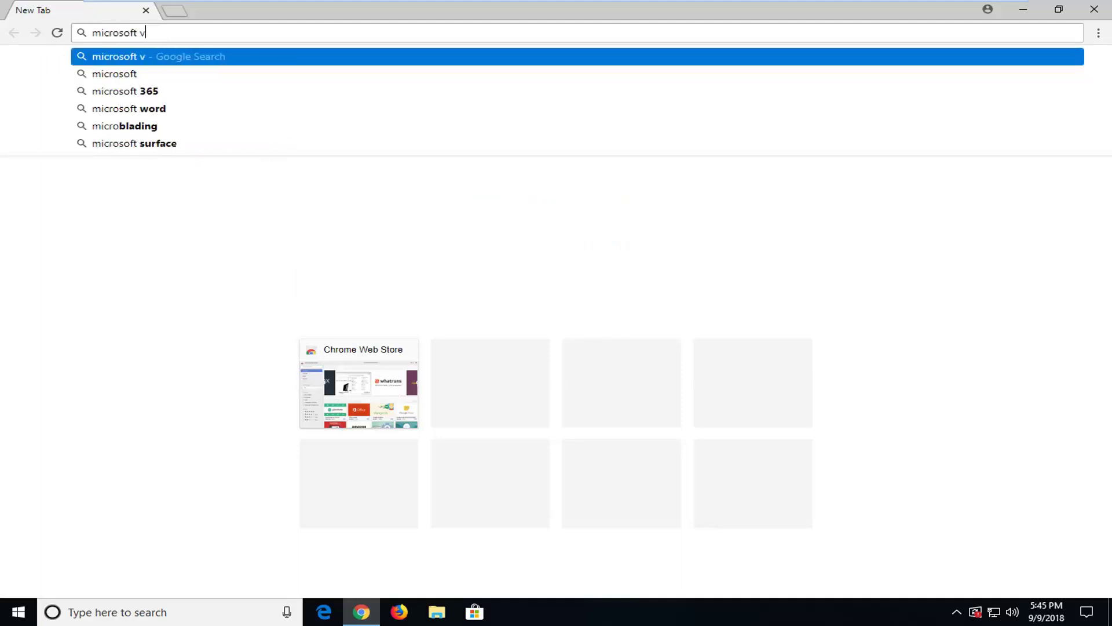
{"action": "type", "text": "isual c+"}
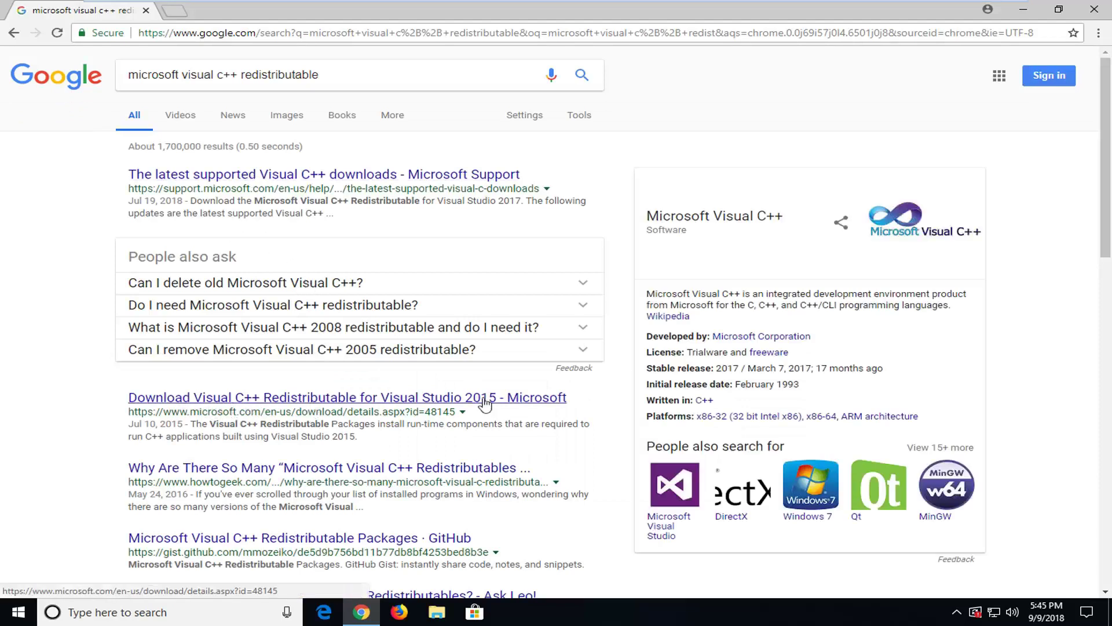
- Open the Visual C++ Redistributable for Visual Studio 2015 page and bring up its download file list
{"action": "left_click", "coordinate": [458, 402]}
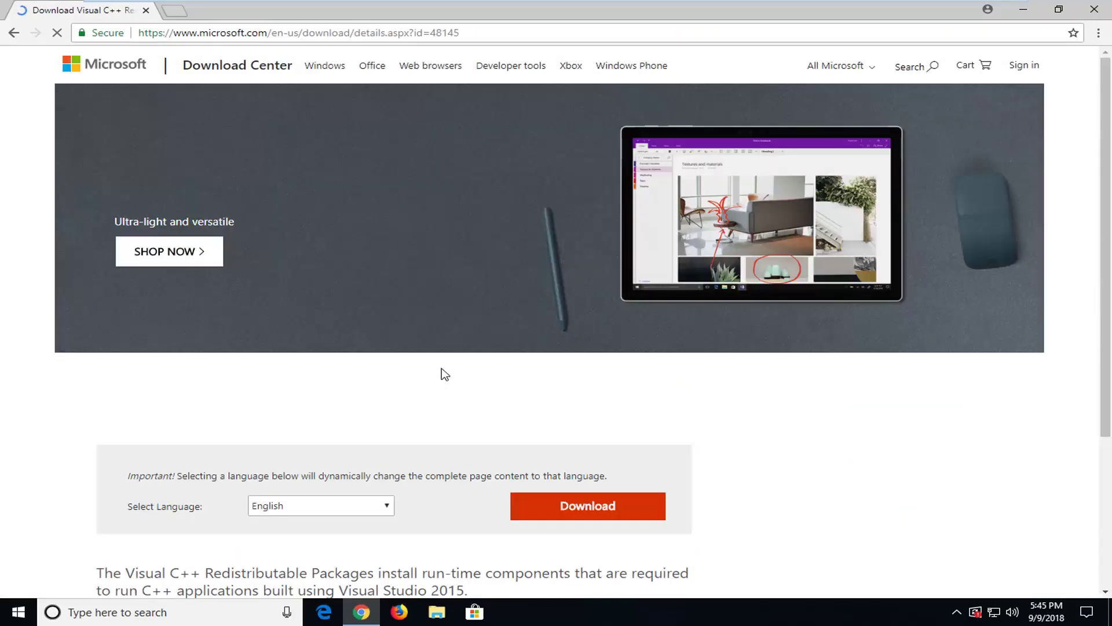
{"action": "scroll", "coordinate": [388, 388], "scroll_direction": "down", "scroll_amount": 2}
{"action": "scroll", "coordinate": [387, 385], "scroll_direction": "down", "scroll_amount": 1}
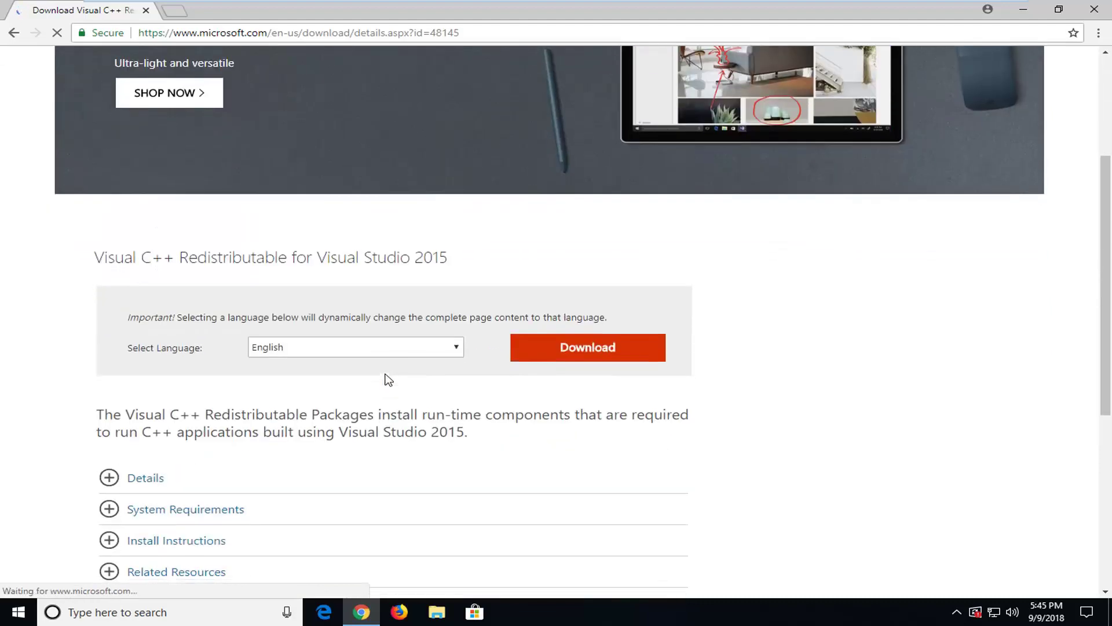
{"action": "scroll", "coordinate": [385, 377], "scroll_direction": "down", "scroll_amount": 1}
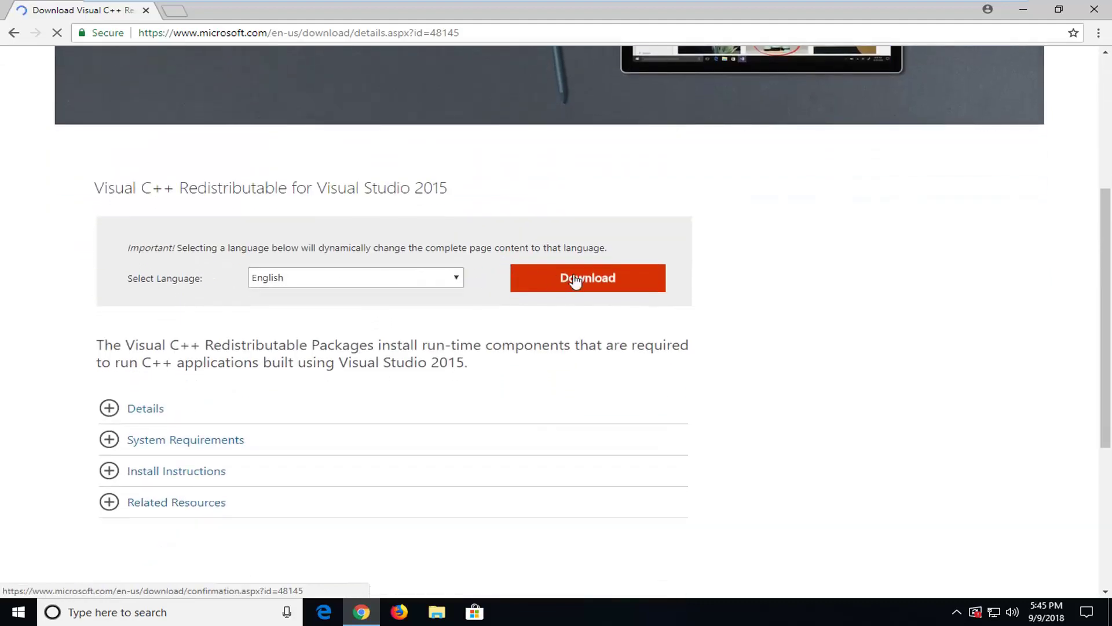
{"action": "left_click", "coordinate": [572, 279]}
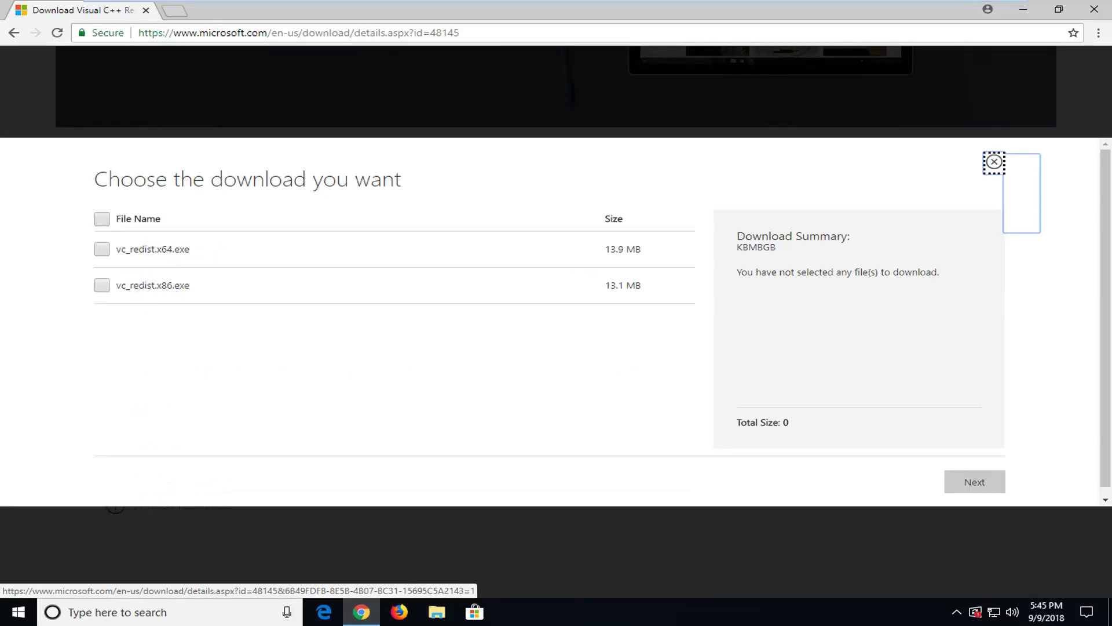
- Select vc_redist.x86.exe and download it from the Download Center
{"action": "left_click_drag", "start_coordinate": [161, 285], "coordinate": [172, 285]}
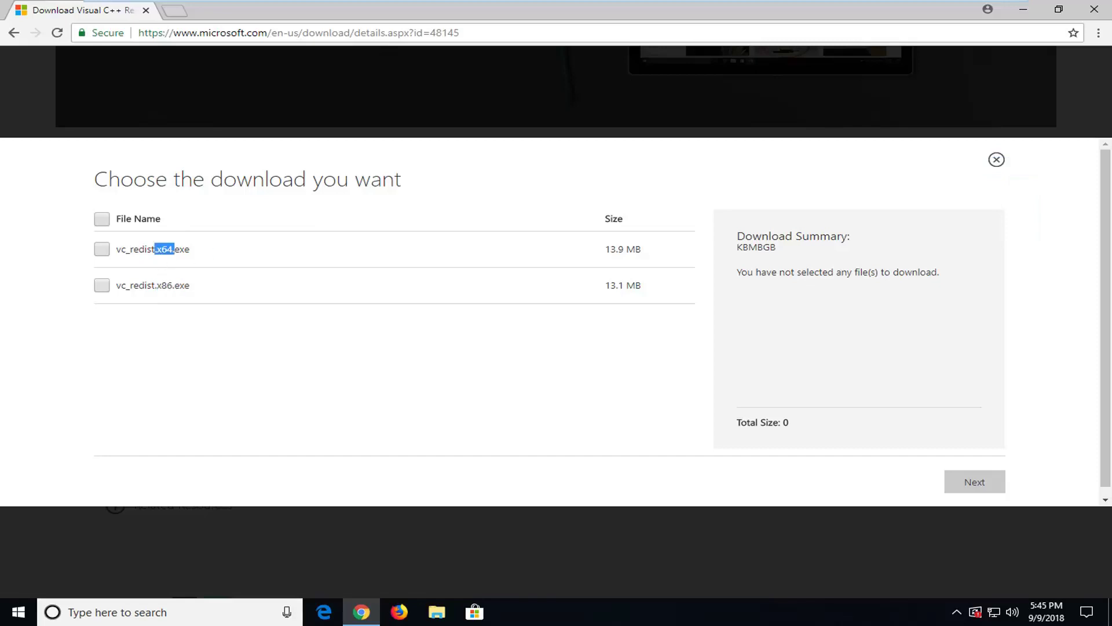
{"action": "left_click", "coordinate": [103, 287]}
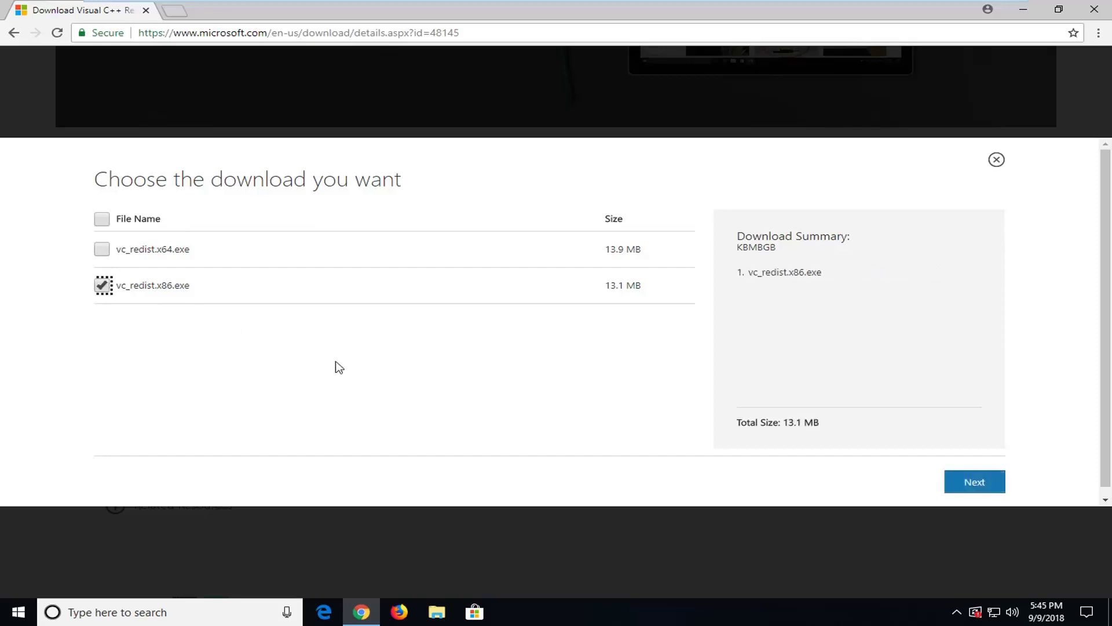
{"action": "left_click", "coordinate": [990, 480]}
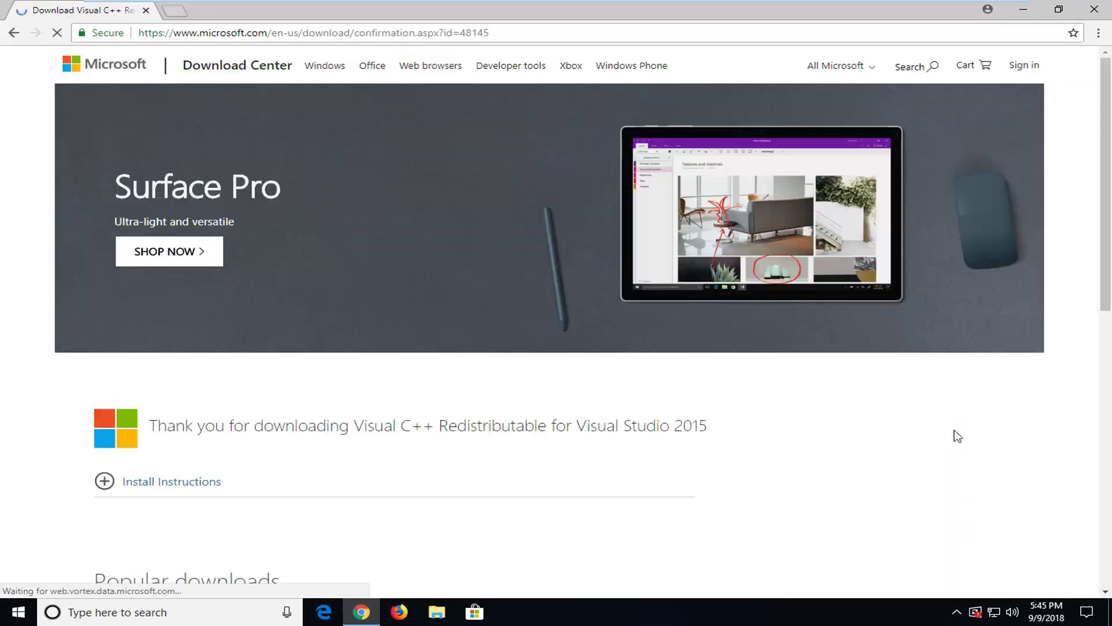
{"action": "scroll", "coordinate": [296, 393], "scroll_direction": "down", "scroll_amount": 5}
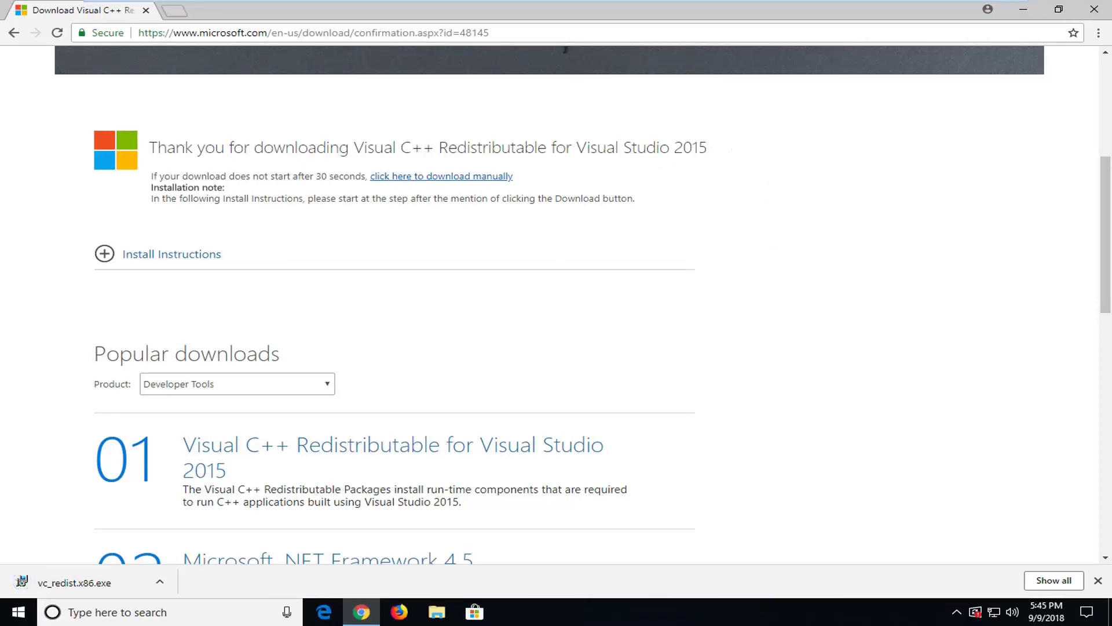
- Run vc_redist.x86.exe, accept the license and install the Visual C++ 2015 x86 redistributable
{"action": "left_click", "coordinate": [69, 591]}
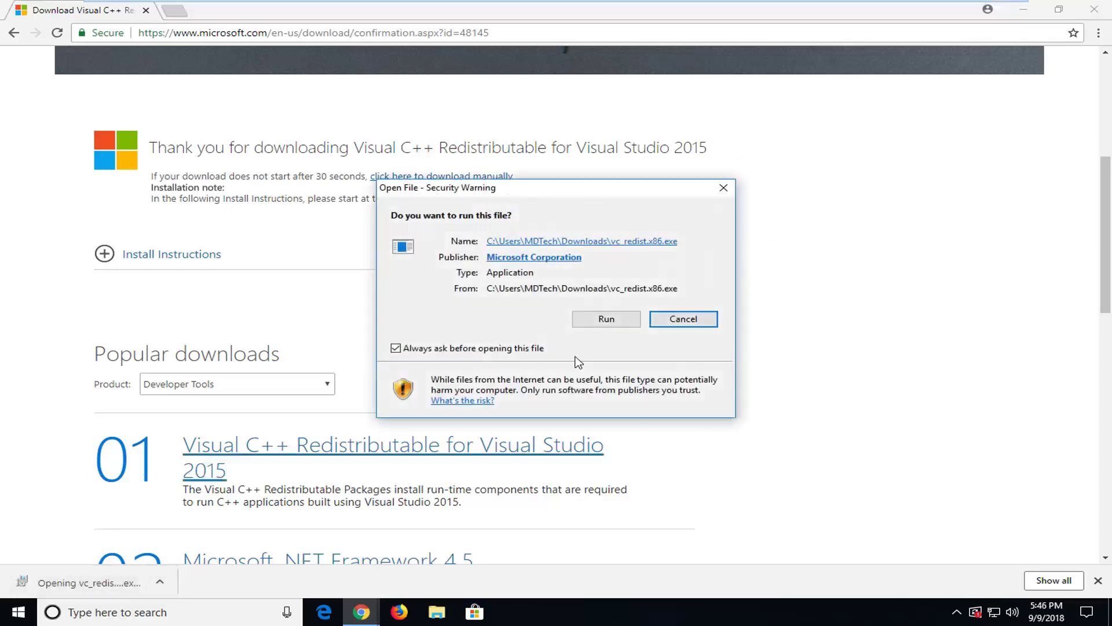
{"action": "left_click", "coordinate": [672, 319]}
{"action": "left_click", "coordinate": [1023, 9]}
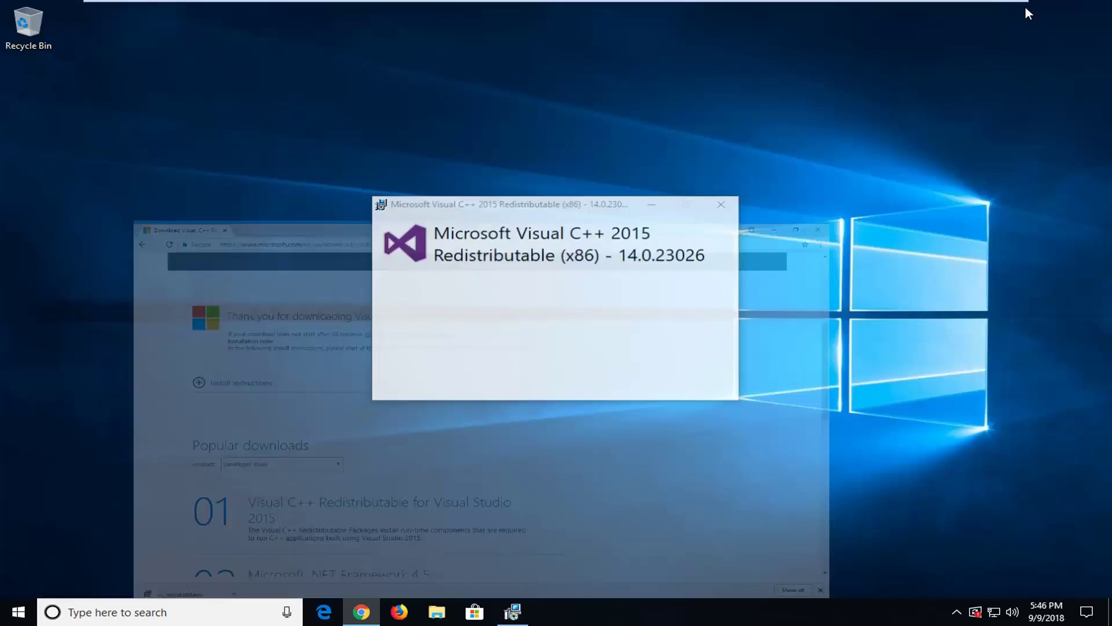
{"action": "left_click", "coordinate": [387, 365]}
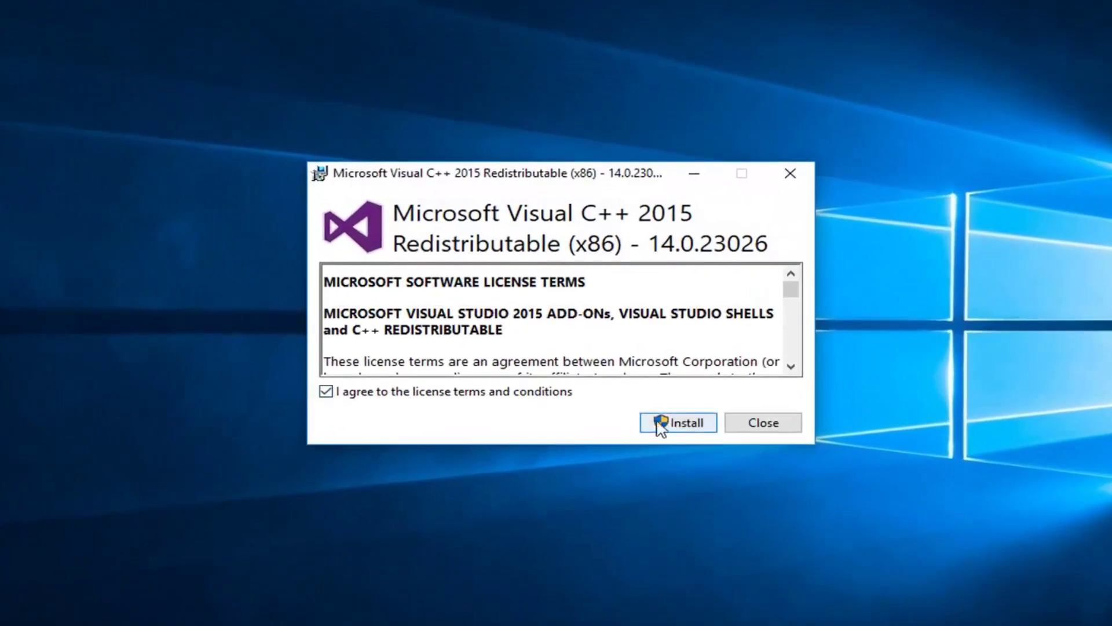
{"action": "left_click", "coordinate": [690, 425]}
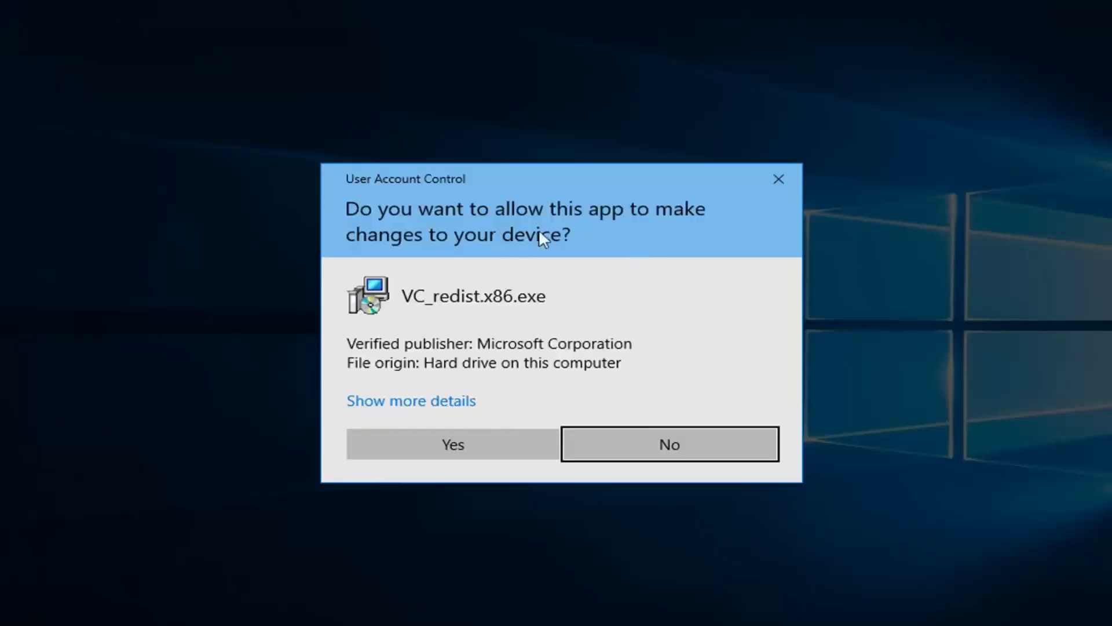
{"action": "left_click", "coordinate": [447, 451]}
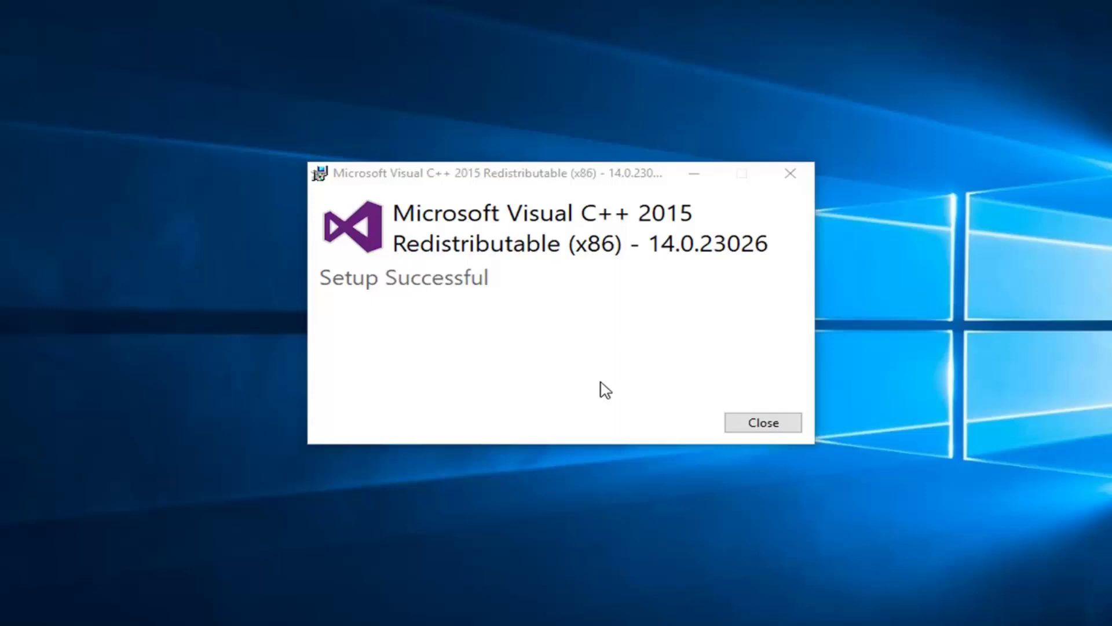
{"action": "left_click", "coordinate": [759, 423]}
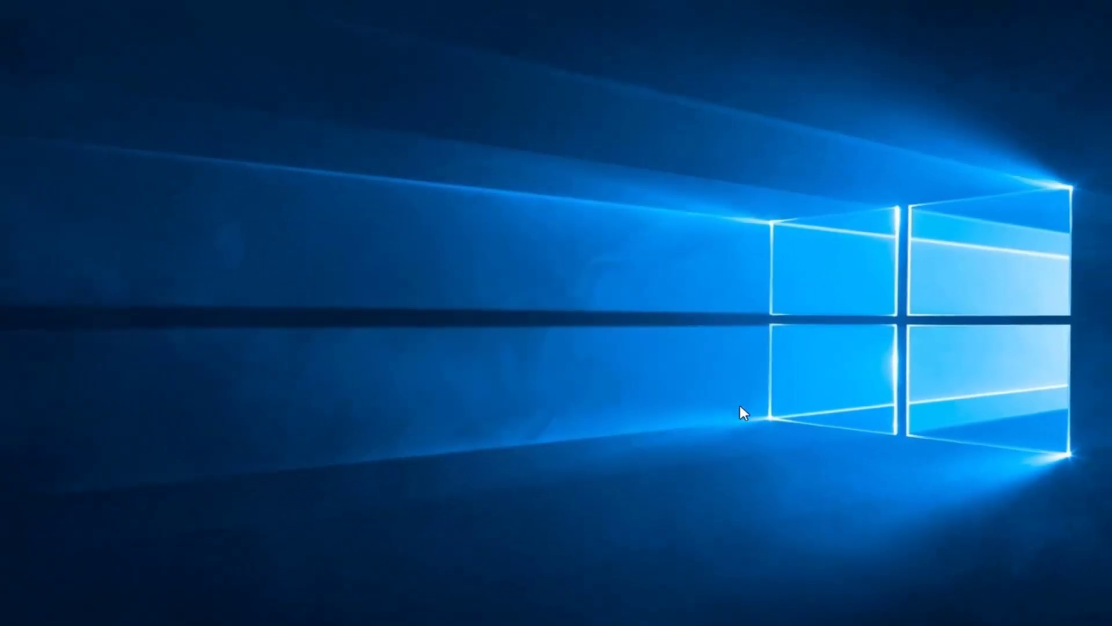